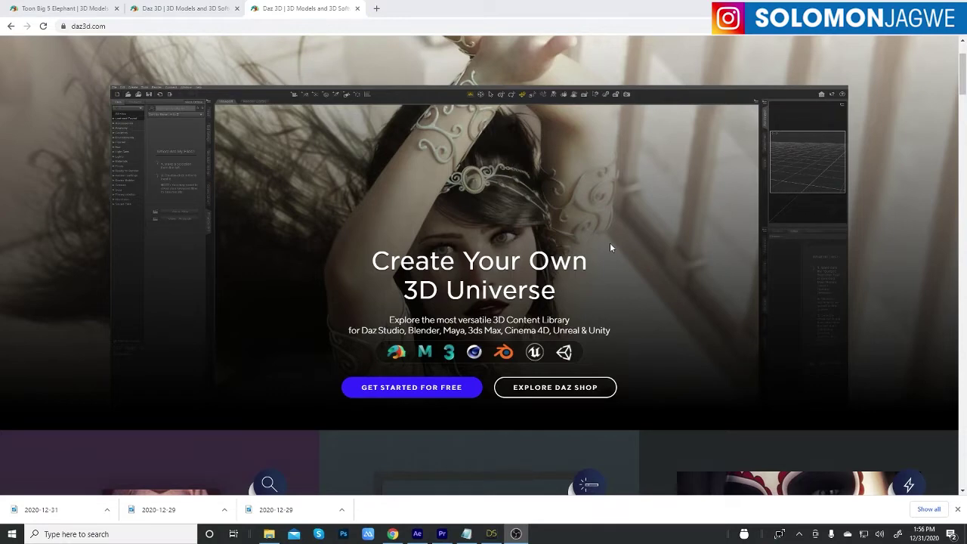
# Browse the Daz 3D home page and the store's Animals category, including its What's Hot models and new arrivals.
pyautogui.scroll(2, 611, 248)
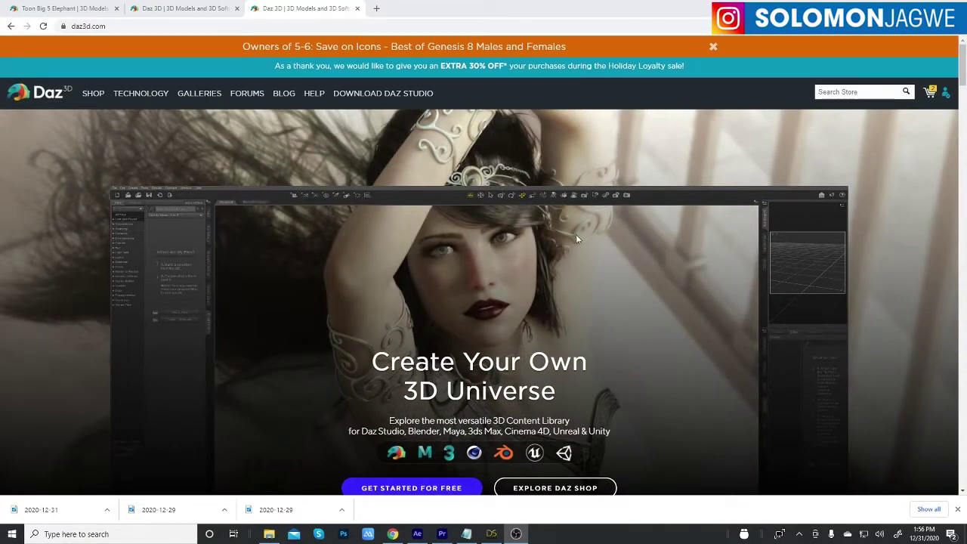
pyautogui.scroll(-1, 579, 236)
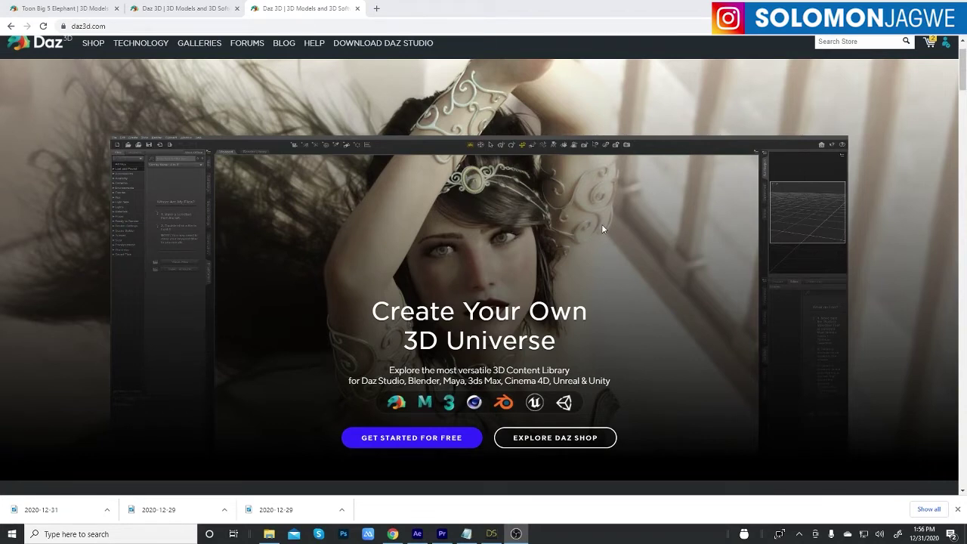
pyautogui.scroll(-2, 603, 227)
pyautogui.scroll(3, 602, 228)
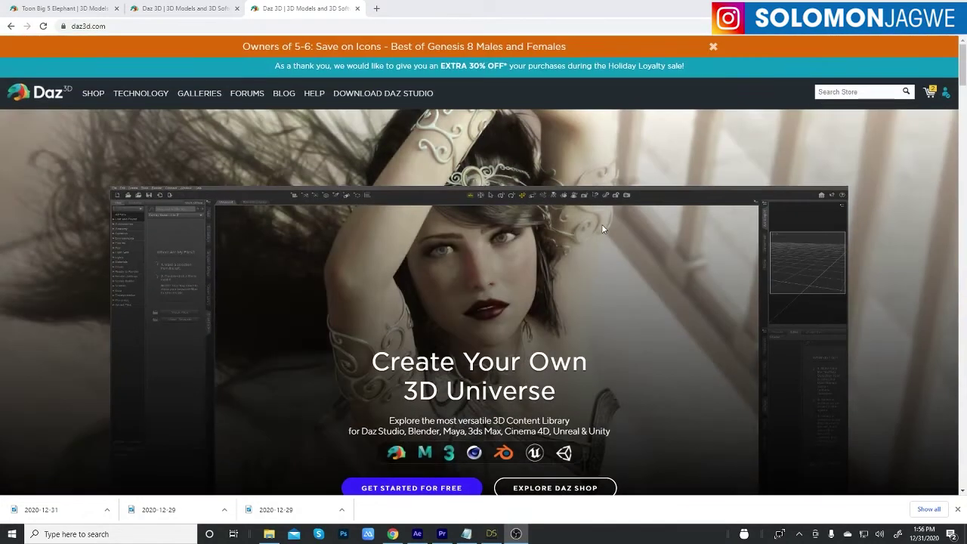
pyautogui.scroll(-1, 603, 228)
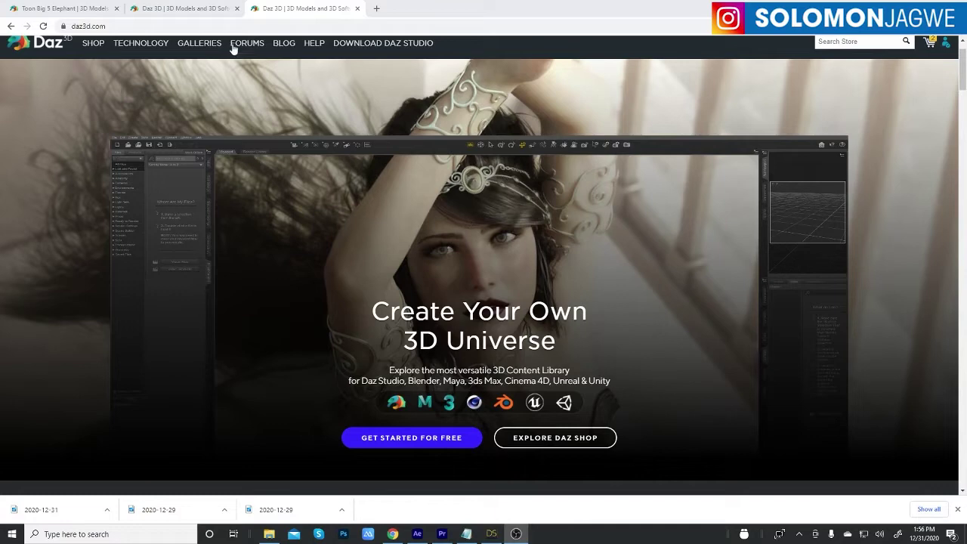
pyautogui.click(187, 9)
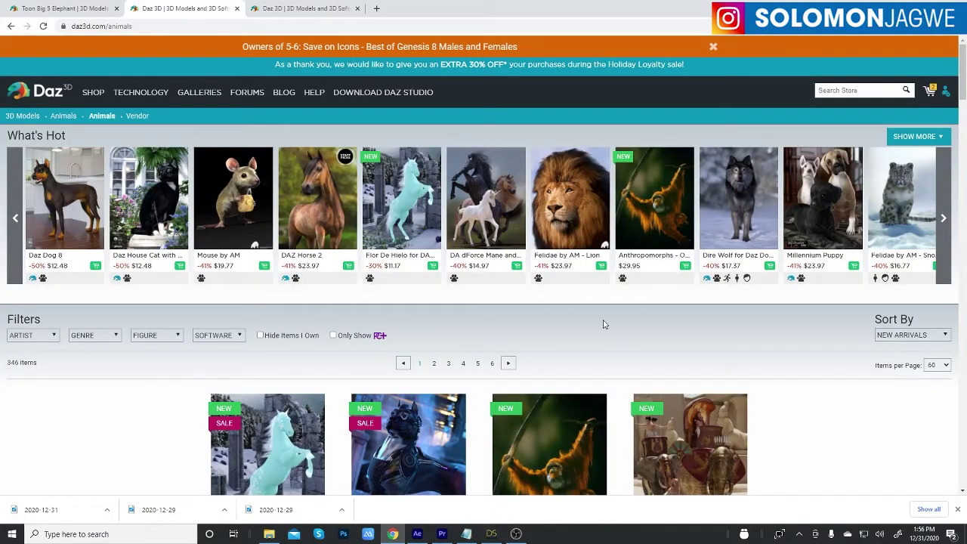
pyautogui.moveTo(943, 220)
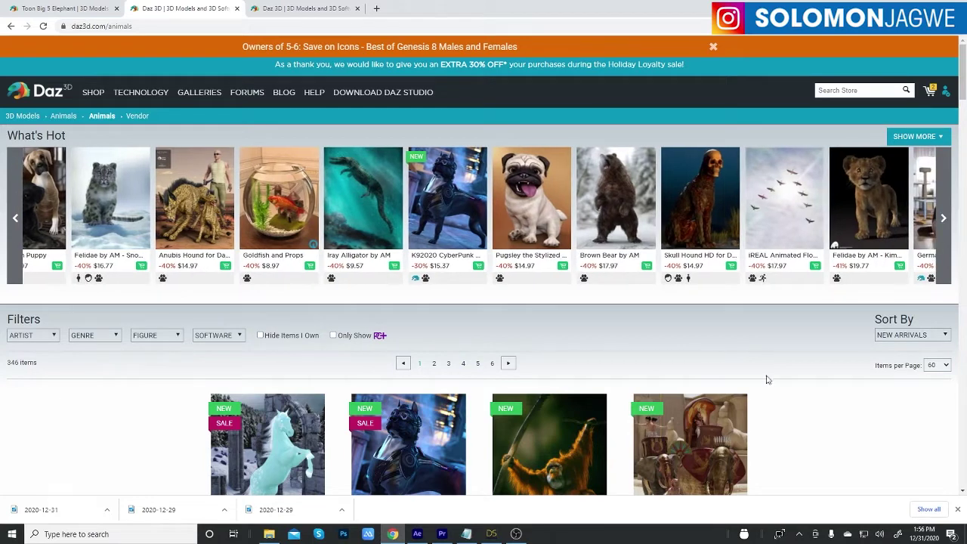
pyautogui.scroll(-2, 796, 353)
pyautogui.scroll(-1, 795, 325)
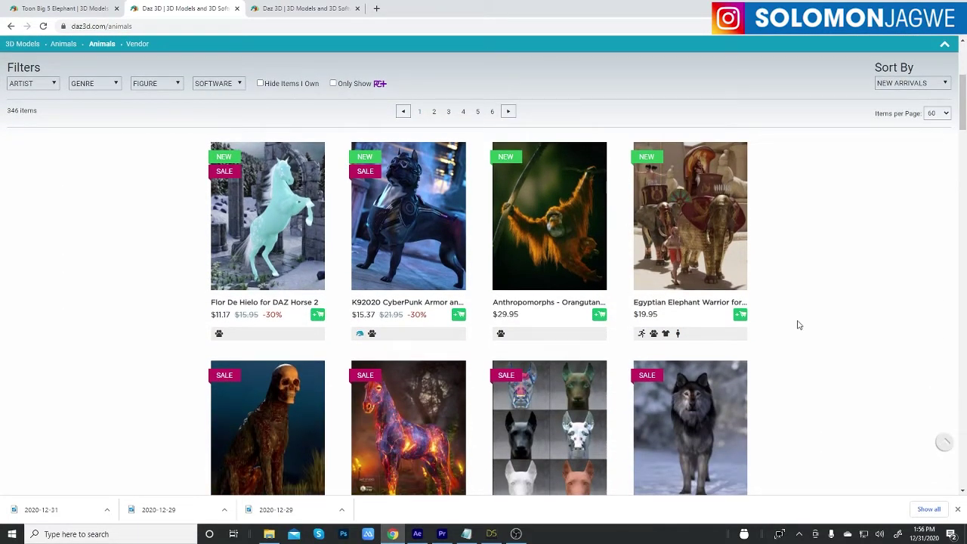
pyautogui.scroll(3, 799, 325)
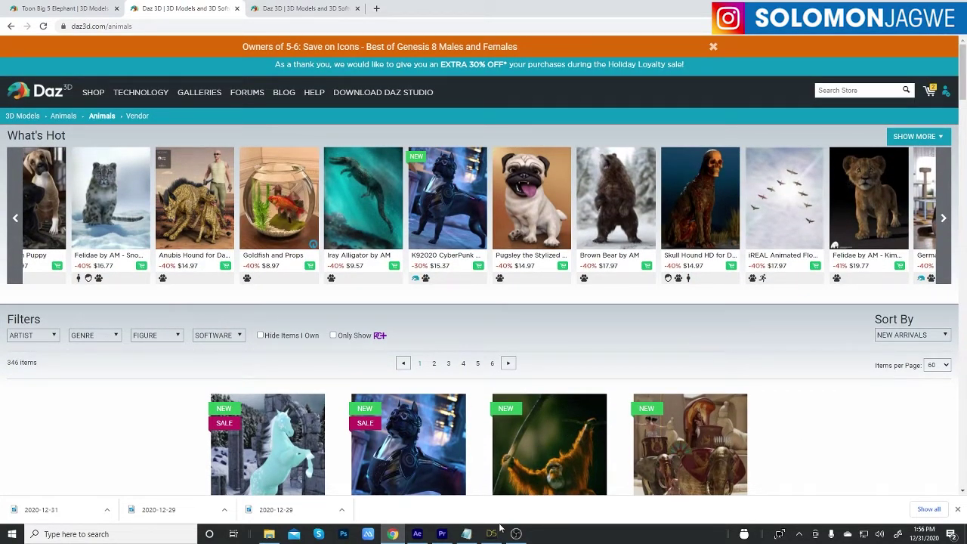
# View the Toon Big 5 Elephant product page and return to the Animals listing.
pyautogui.click(75, 8)
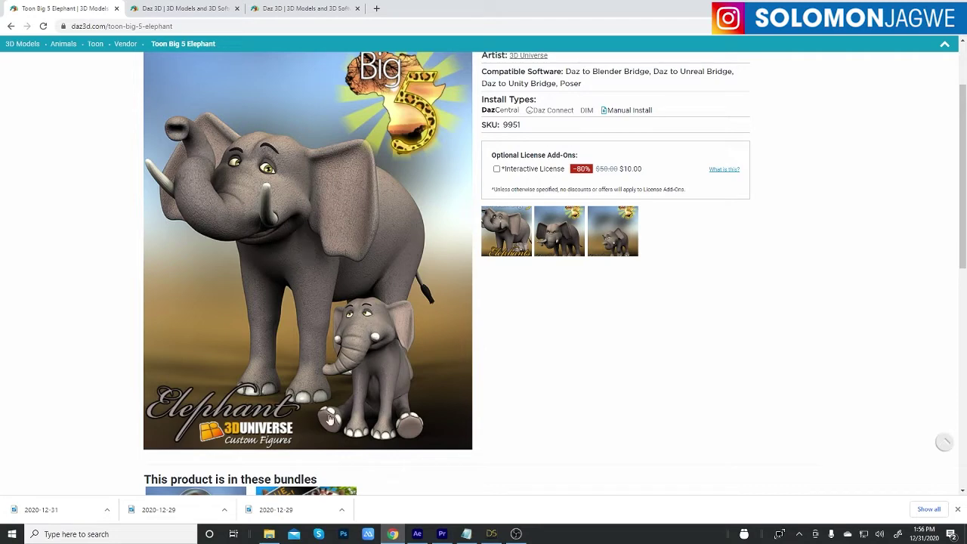
pyautogui.click(278, 10)
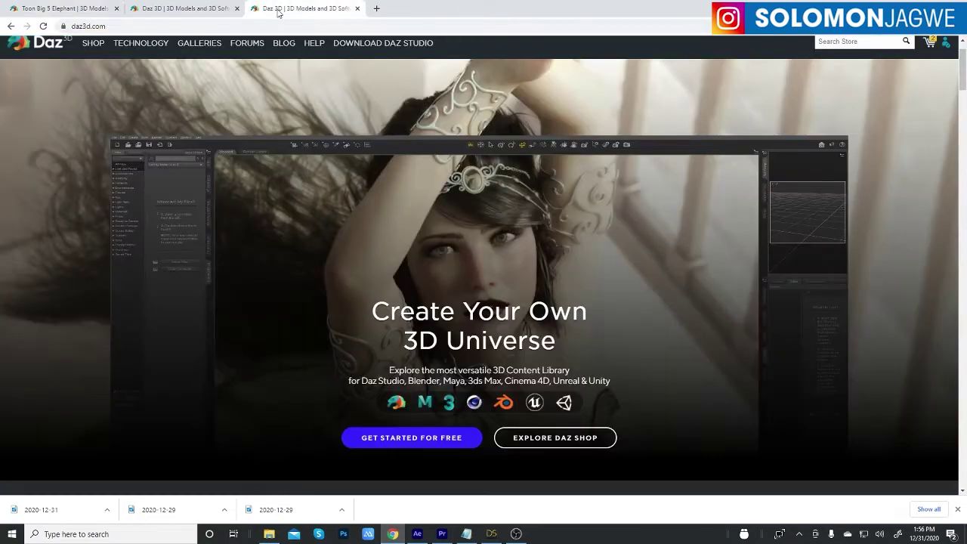
pyautogui.click(215, 11)
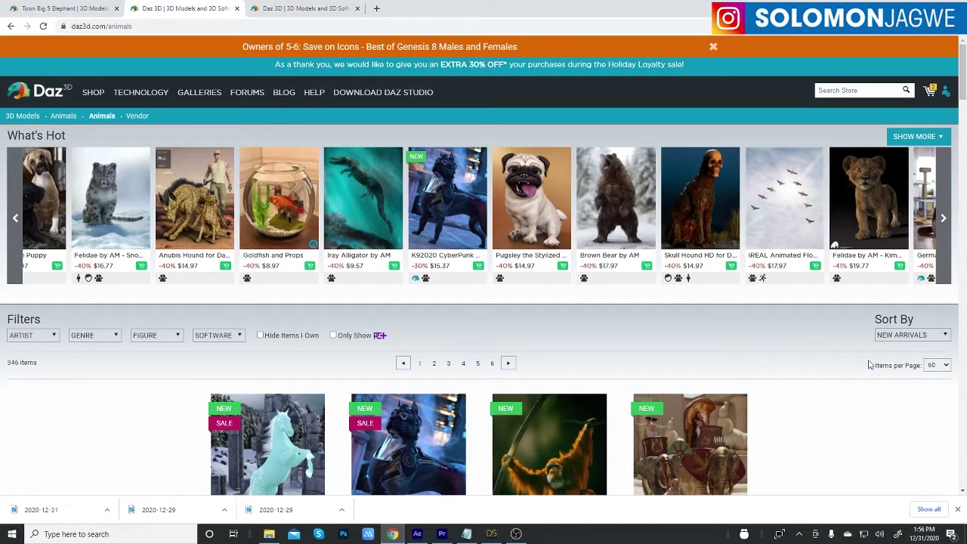
pyautogui.scroll(-1, 869, 365)
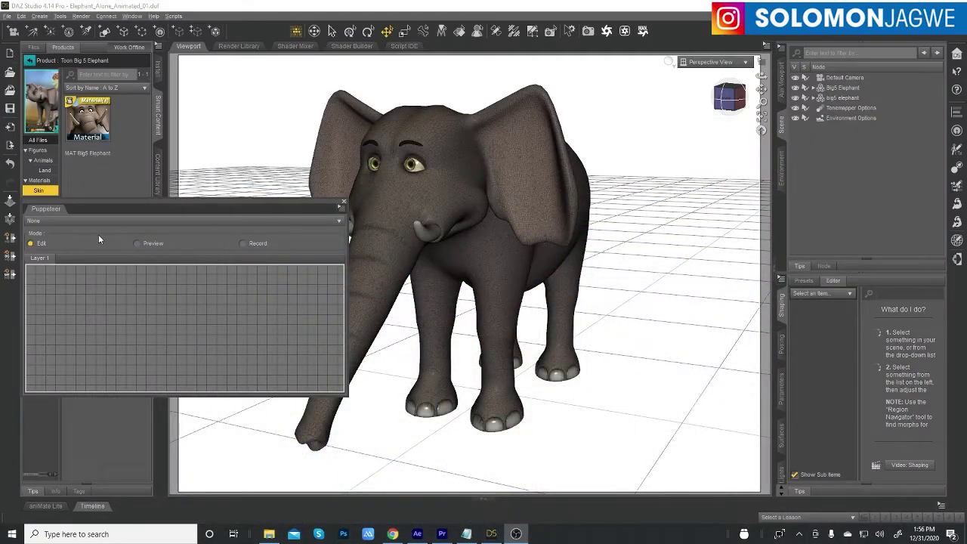
# Locate Puppeteer in the list of available panes and make the floating Puppeteer pane taller, keeping the elephant in view beside it.
pyautogui.click(132, 16)
pyautogui.moveTo(150, 28)
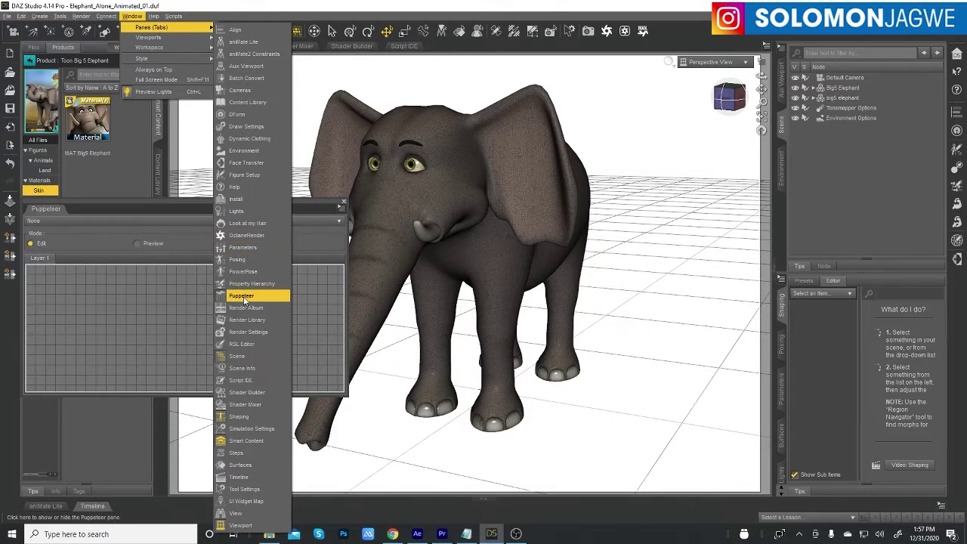
pyautogui.click(130, 202)
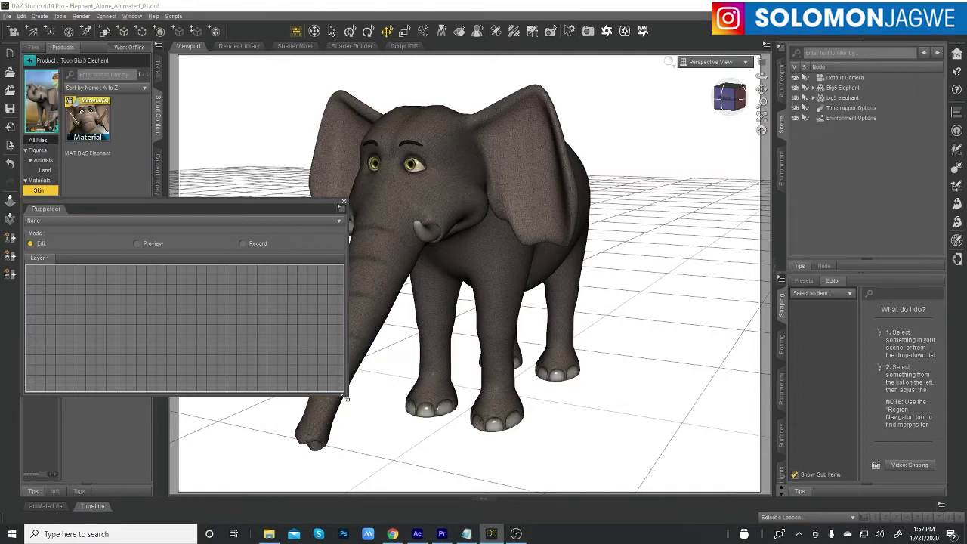
pyautogui.moveTo(345, 396); pyautogui.dragTo(341, 470)
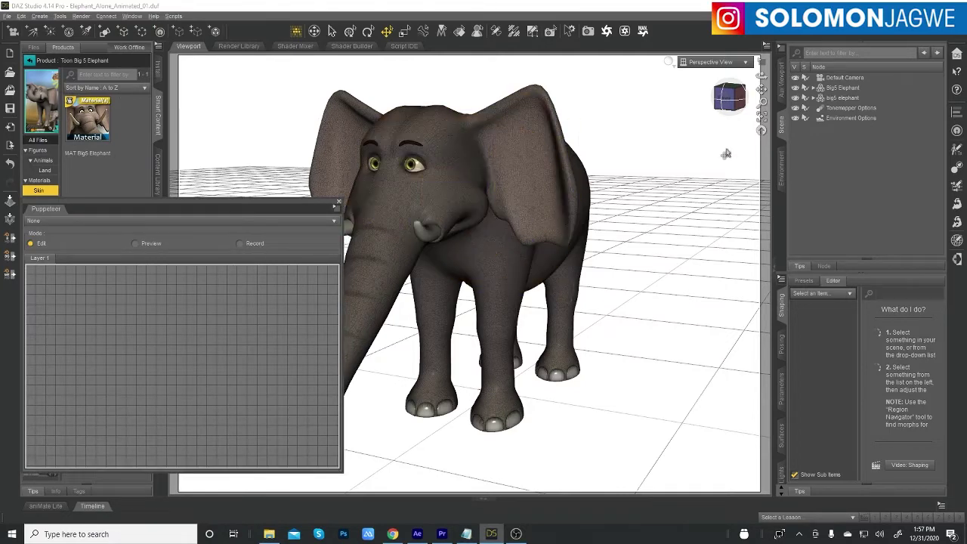
pyautogui.moveTo(762, 90)
pyautogui.mouseDown()
pyautogui.moveTo(748, 91)
pyautogui.moveTo(762, 89)
pyautogui.moveTo(753, 76)
pyautogui.moveTo(762, 76)
pyautogui.mouseUp()
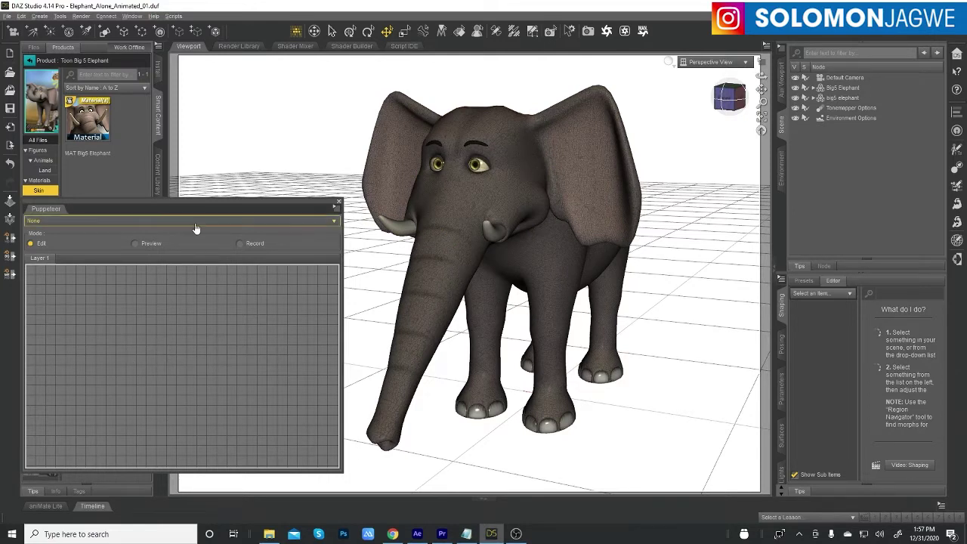
# Play the elephant's animation from the timeline, collapse the timeline, and watch the motion with the Puppeteer pane moved clear of the figure.
pyautogui.click(91, 507)
pyautogui.moveTo(195, 202); pyautogui.dragTo(191, 141)
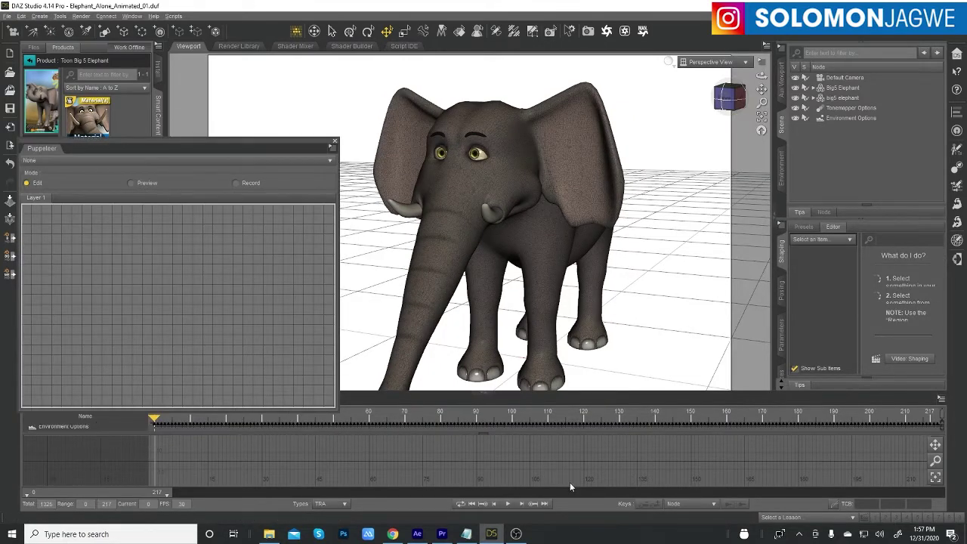
pyautogui.click(509, 505)
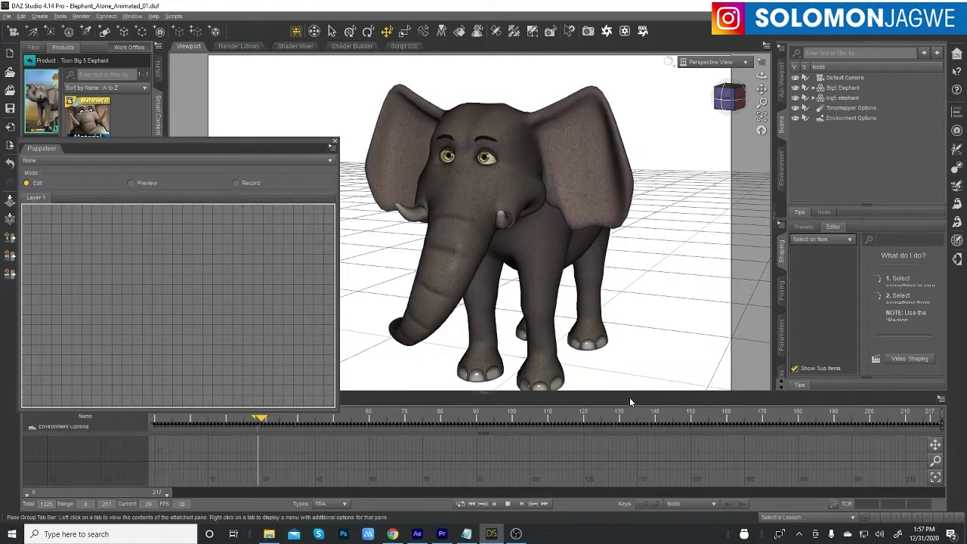
pyautogui.moveTo(235, 148); pyautogui.dragTo(237, 123)
pyautogui.click(93, 399)
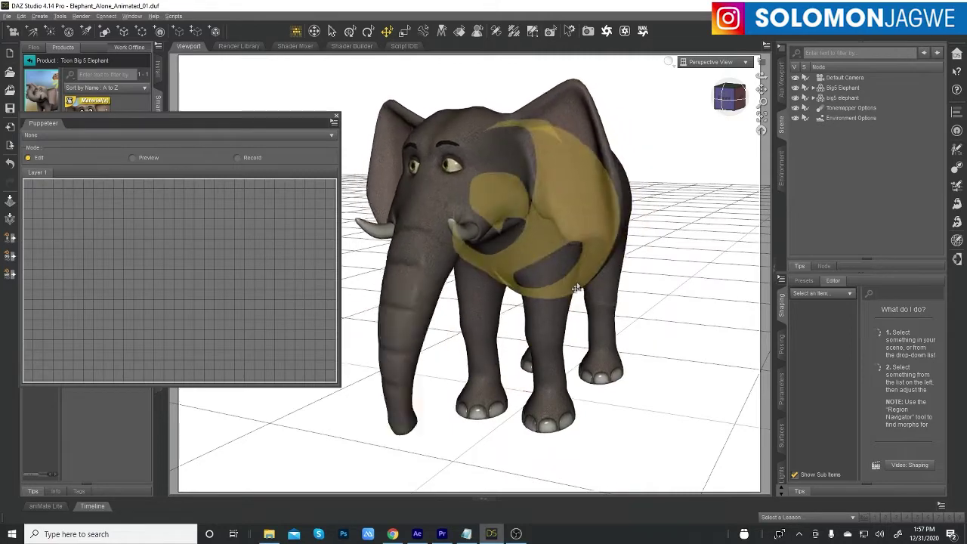
pyautogui.moveTo(763, 76)
pyautogui.mouseDown()
pyautogui.moveTo(744, 76)
pyautogui.moveTo(765, 77)
pyautogui.mouseUp()
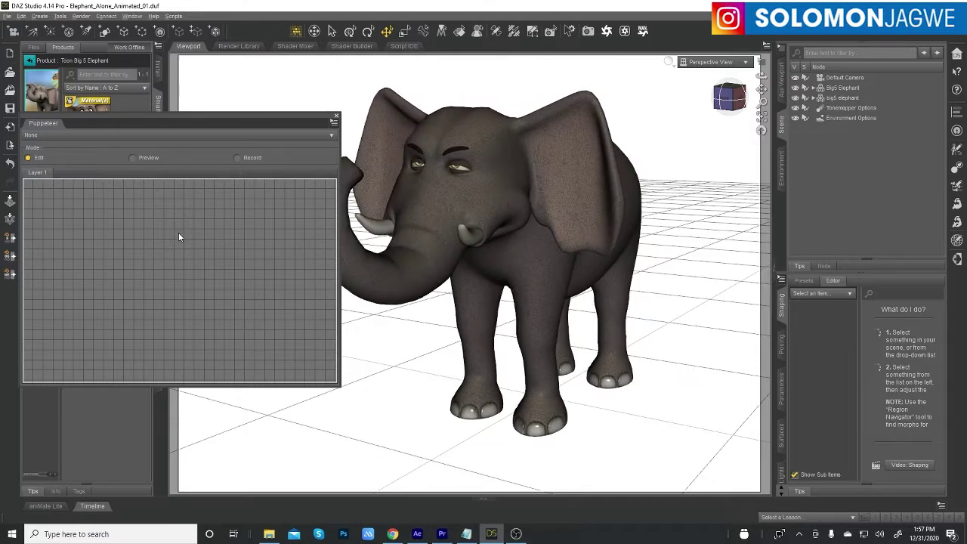
pyautogui.moveTo(239, 128); pyautogui.dragTo(232, 232)
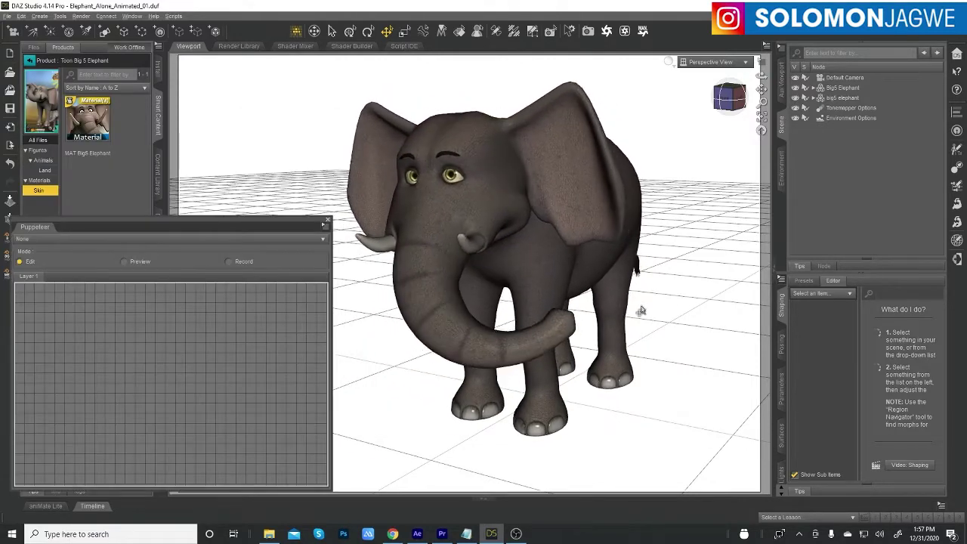
# Check the Animals store page in Chrome, return to DAZ Studio and examine the animated elephant from several angles.
pyautogui.click(393, 532)
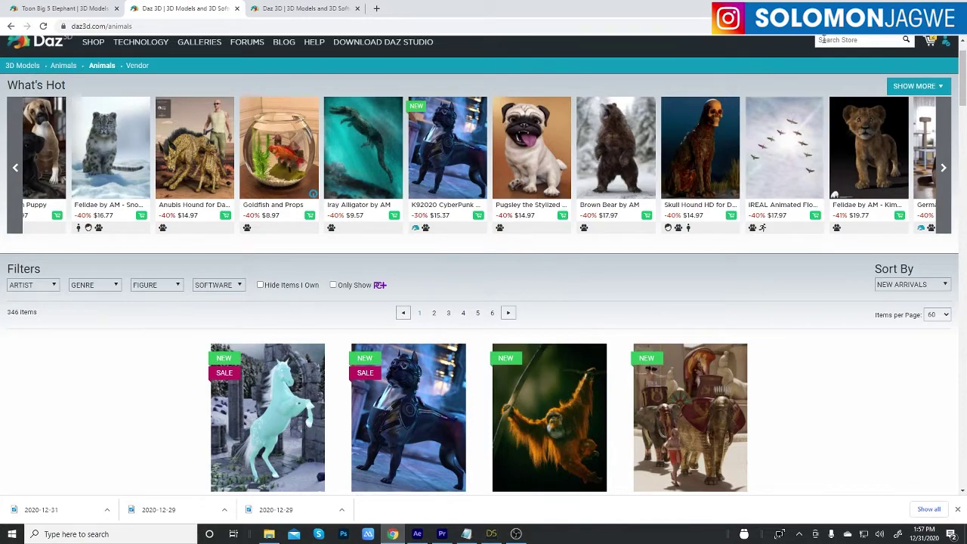
pyautogui.hotkey('alt', 'Tab')
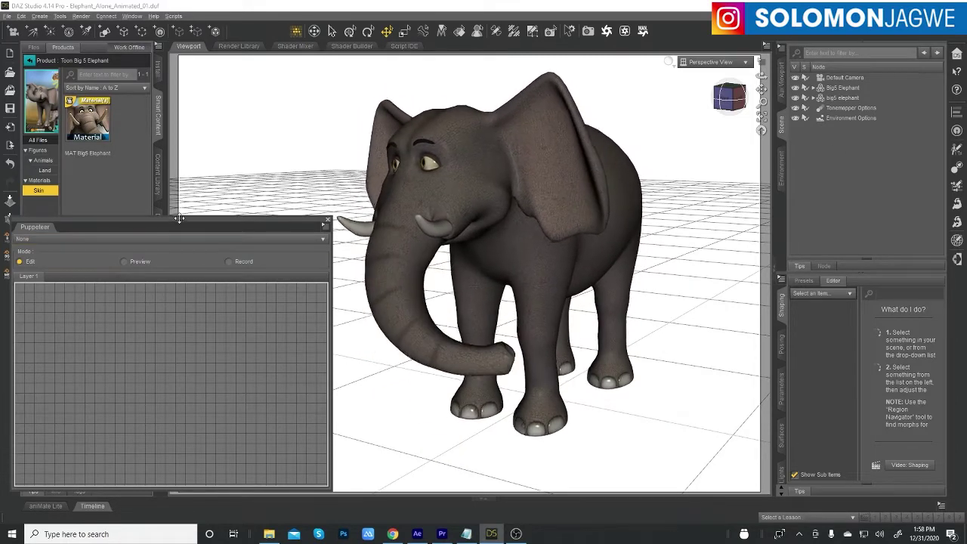
pyautogui.moveTo(180, 221); pyautogui.dragTo(174, 145)
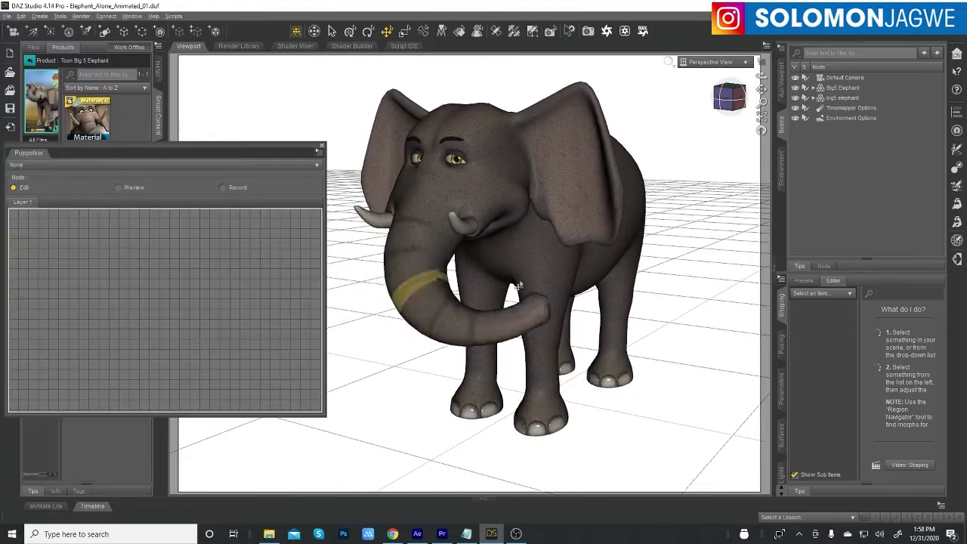
pyautogui.click(749, 81)
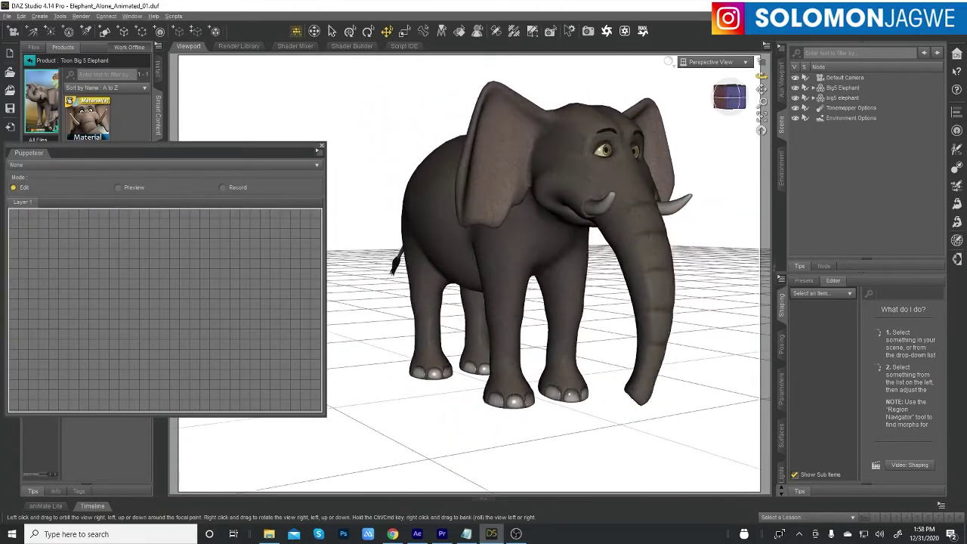
pyautogui.click(730, 96)
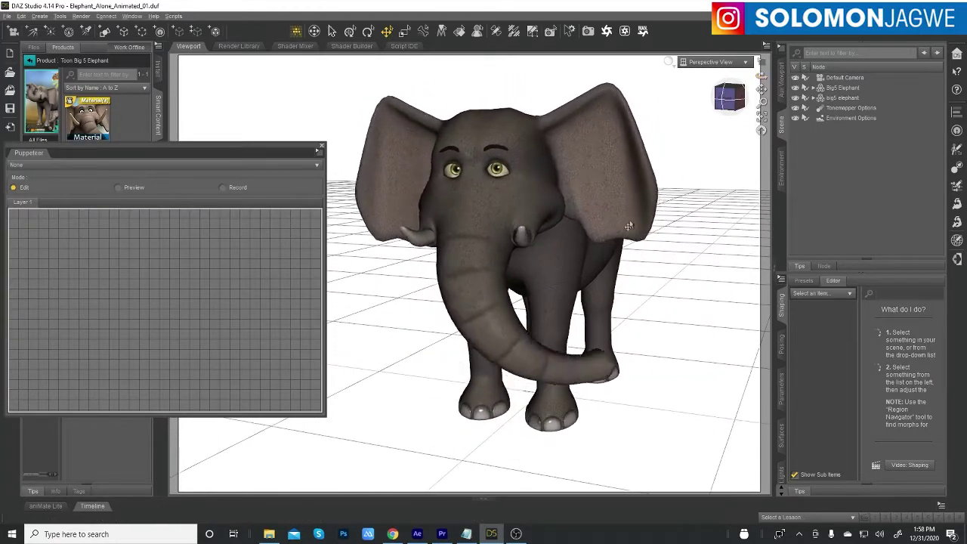
# Expand the timeline, move the Puppeteer pane off the product content, and rewind the elephant's animation to its first frame.
pyautogui.click(92, 506)
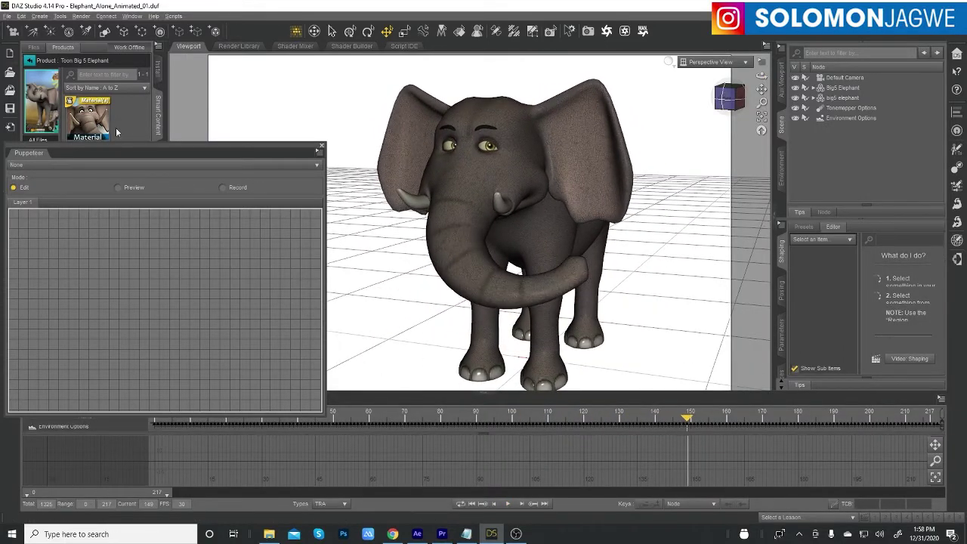
pyautogui.moveTo(133, 145); pyautogui.dragTo(136, 236)
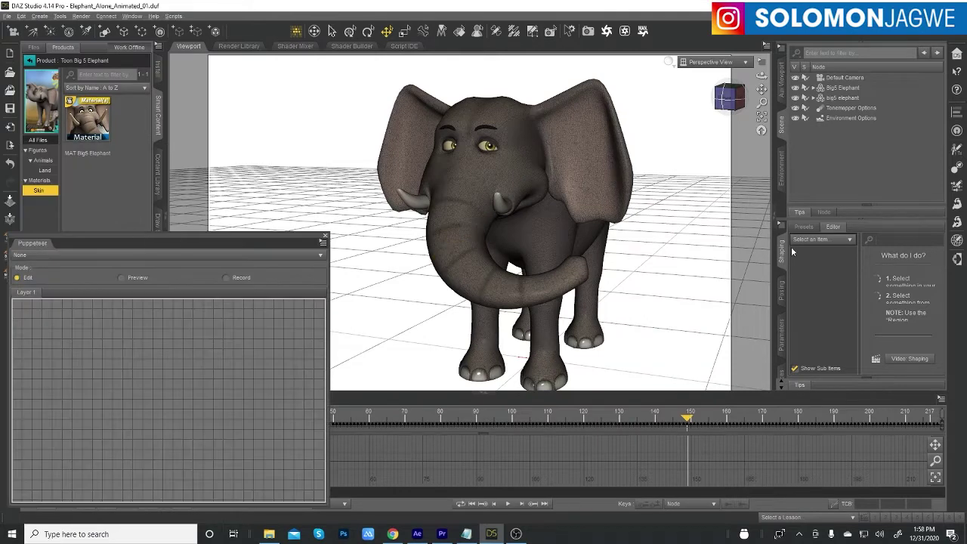
pyautogui.click(471, 504)
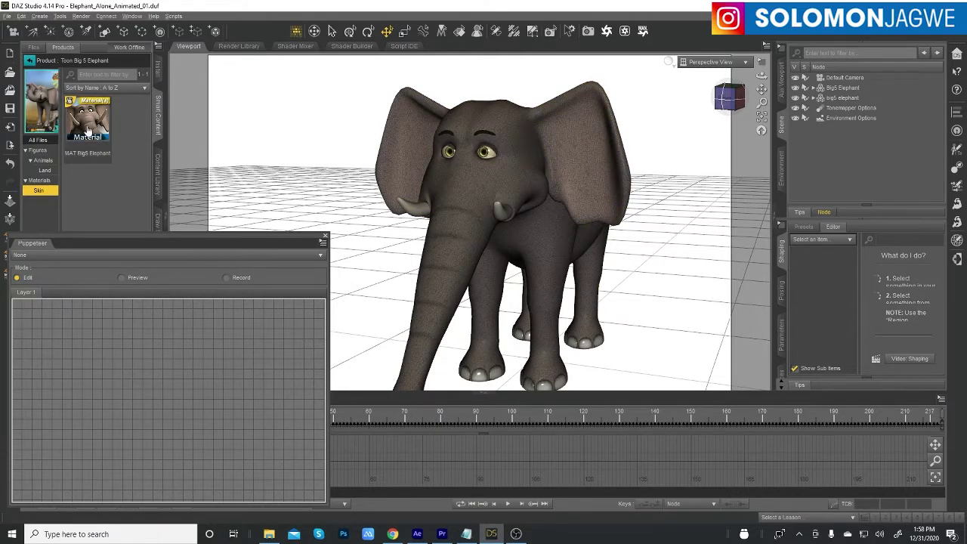
# Load a second Big5 Elephant from the Land animal figures and place it beside the existing elephant.
pyautogui.click(44, 170)
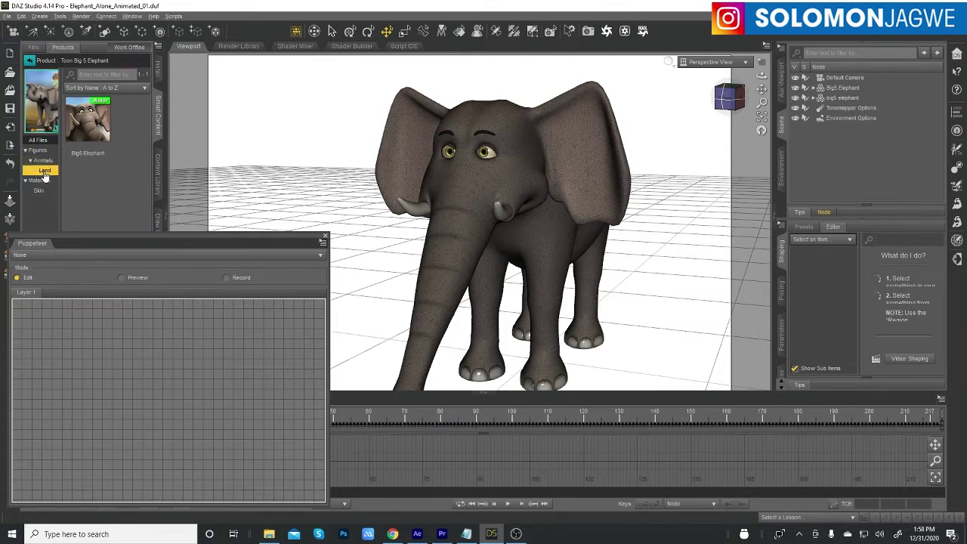
pyautogui.doubleClick(85, 130)
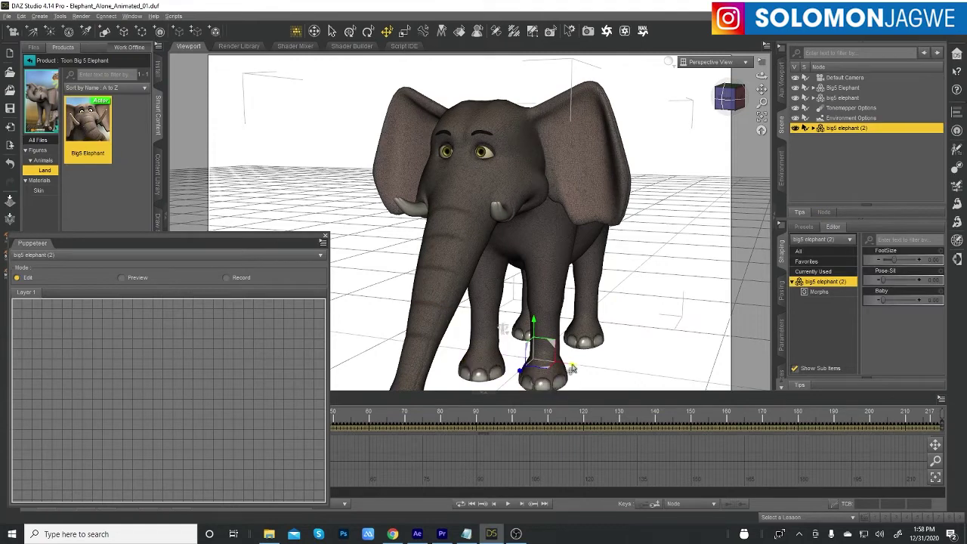
pyautogui.moveTo(533, 356); pyautogui.dragTo(707, 157)
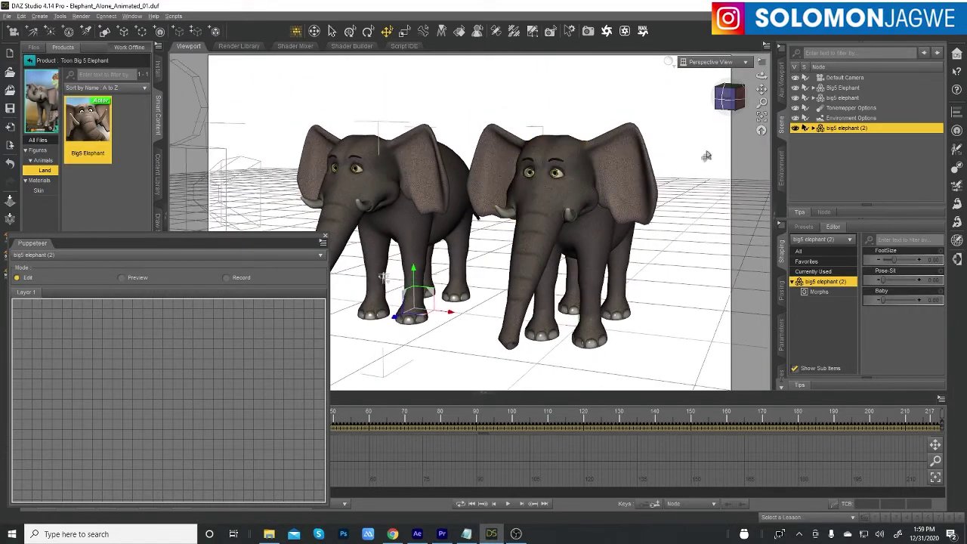
pyautogui.moveTo(762, 89); pyautogui.dragTo(765, 208)
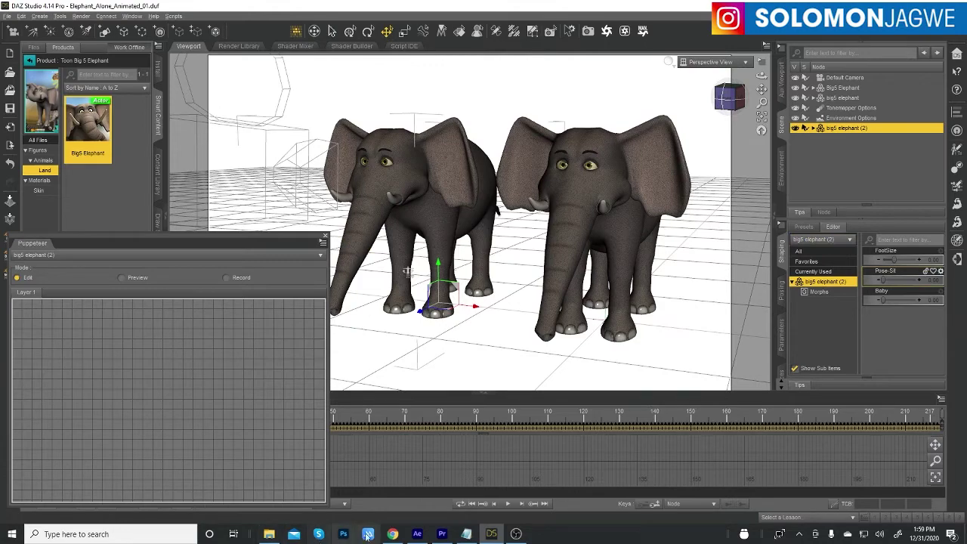
# Switch to Chrome and view the Toon Big 5 Elephant product page.
pyautogui.click(393, 535)
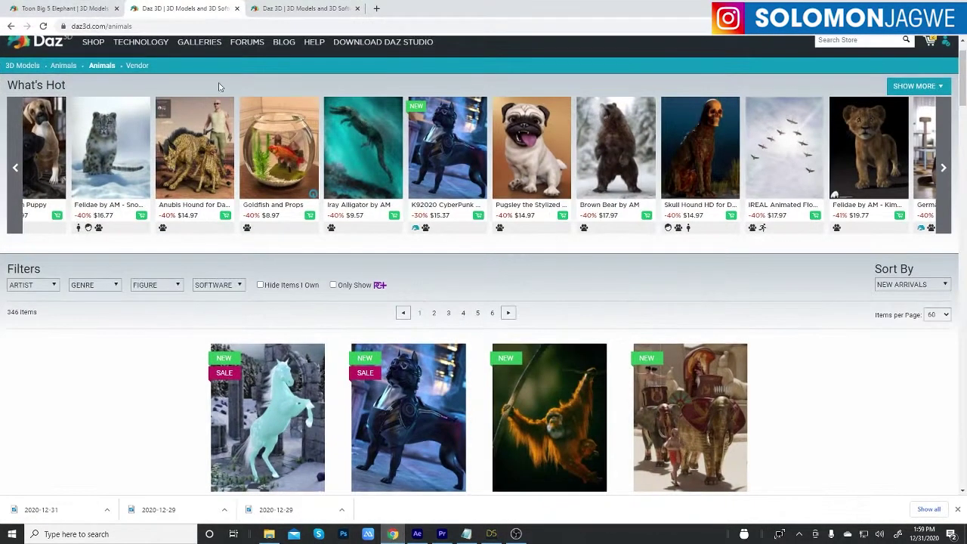
pyautogui.click(84, 9)
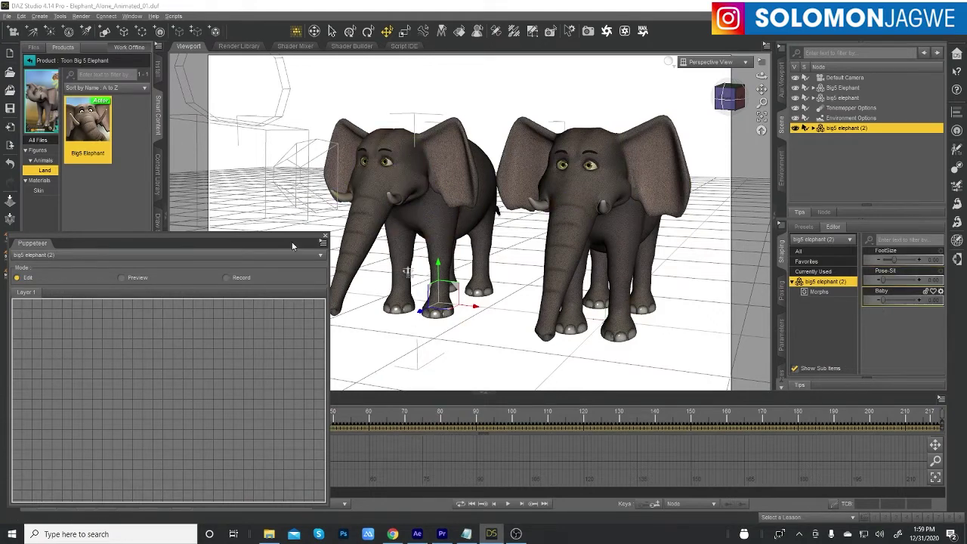
# Set the newly loaded elephant's Baby morph to 1.00 and move the figure closer to the adult elephant.
pyautogui.moveTo(225, 237); pyautogui.dragTo(644, 337)
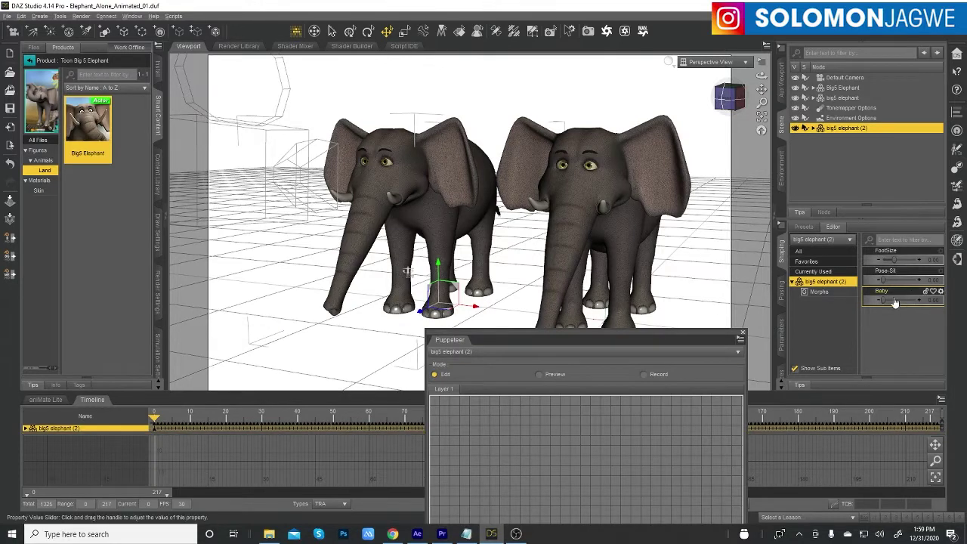
pyautogui.moveTo(883, 300); pyautogui.dragTo(929, 301)
pyautogui.moveTo(623, 331); pyautogui.dragTo(325, 305)
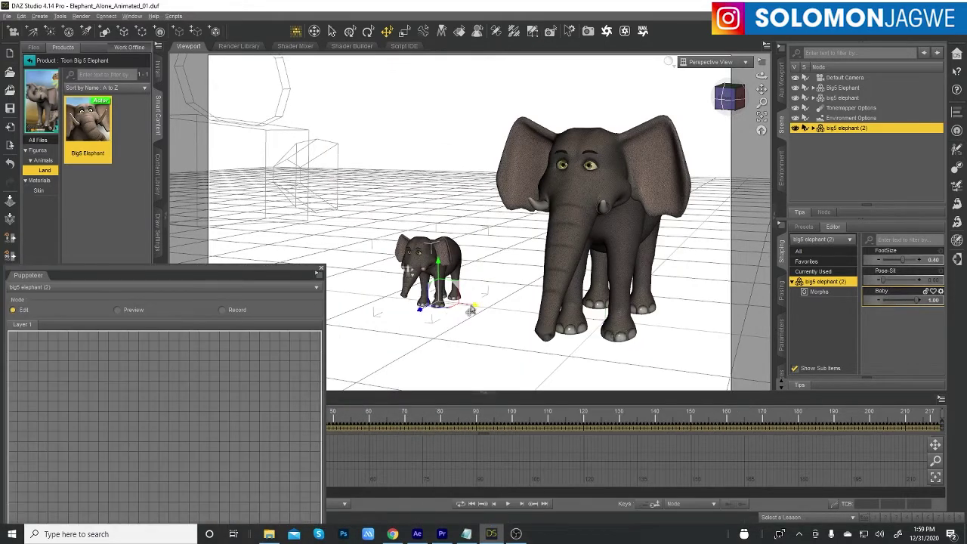
pyautogui.moveTo(471, 310); pyautogui.dragTo(497, 319)
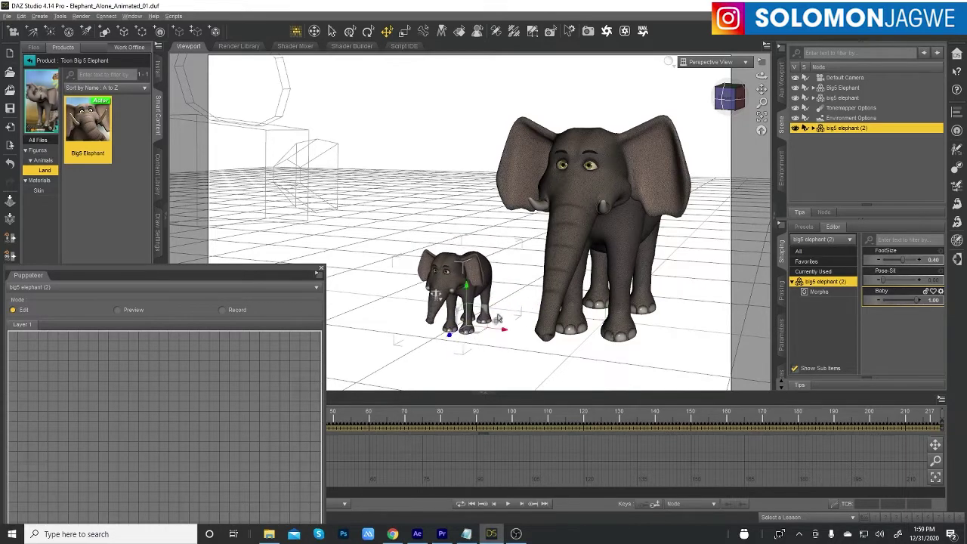
pyautogui.scroll(8, 604, 257)
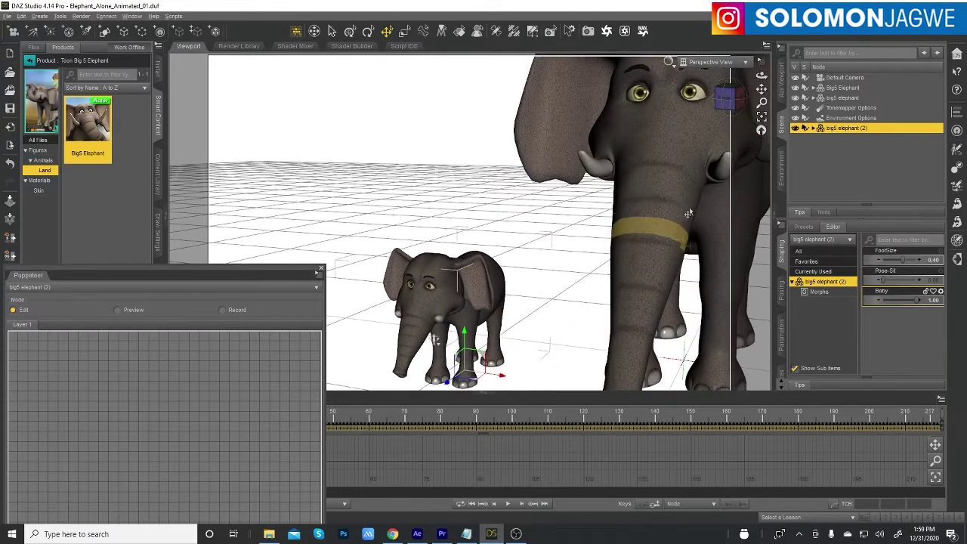
pyautogui.scroll(-8, 688, 214)
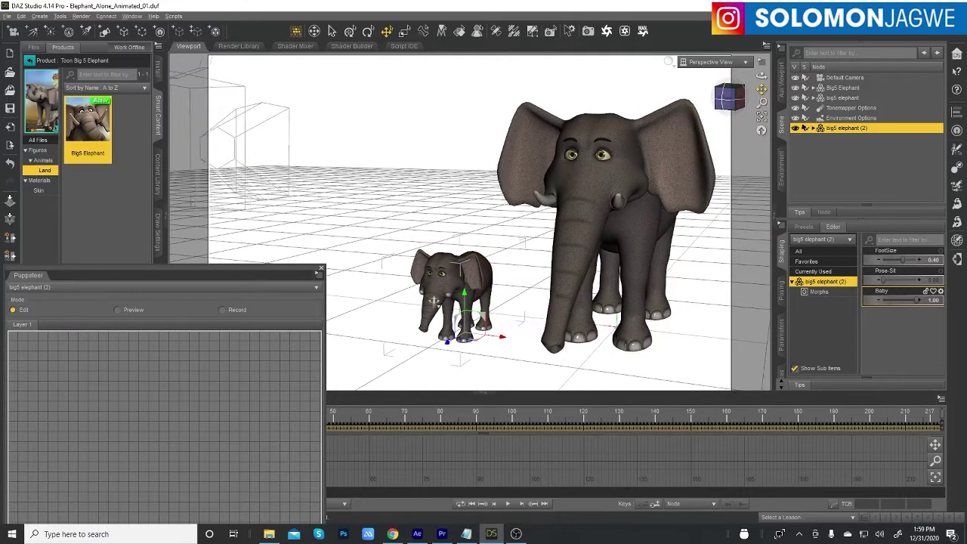
pyautogui.moveTo(762, 88)
pyautogui.mouseDown()
pyautogui.moveTo(773, 108)
pyautogui.moveTo(765, 89)
pyautogui.moveTo(777, 91)
pyautogui.moveTo(753, 102)
pyautogui.mouseUp()
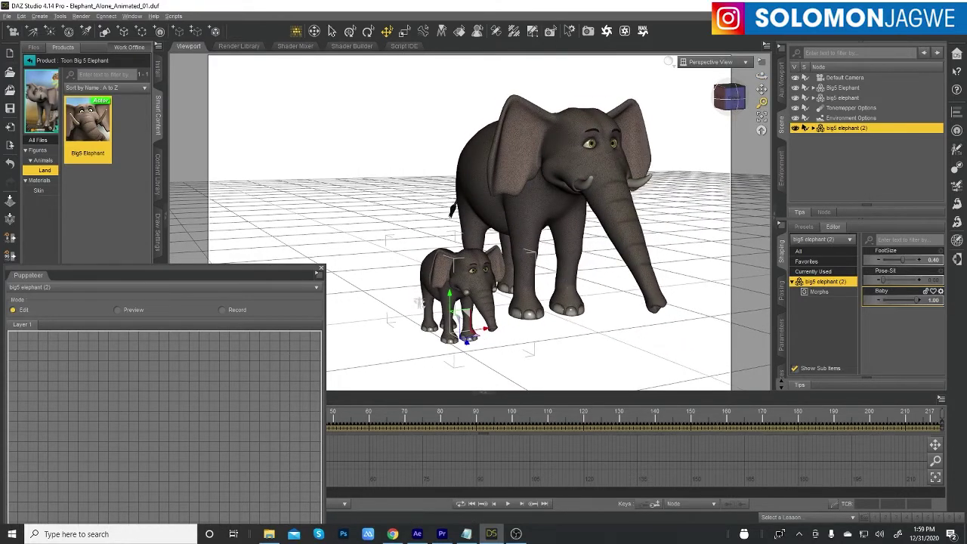
pyautogui.scroll(5, 529, 227)
pyautogui.moveTo(763, 95); pyautogui.dragTo(754, 110)
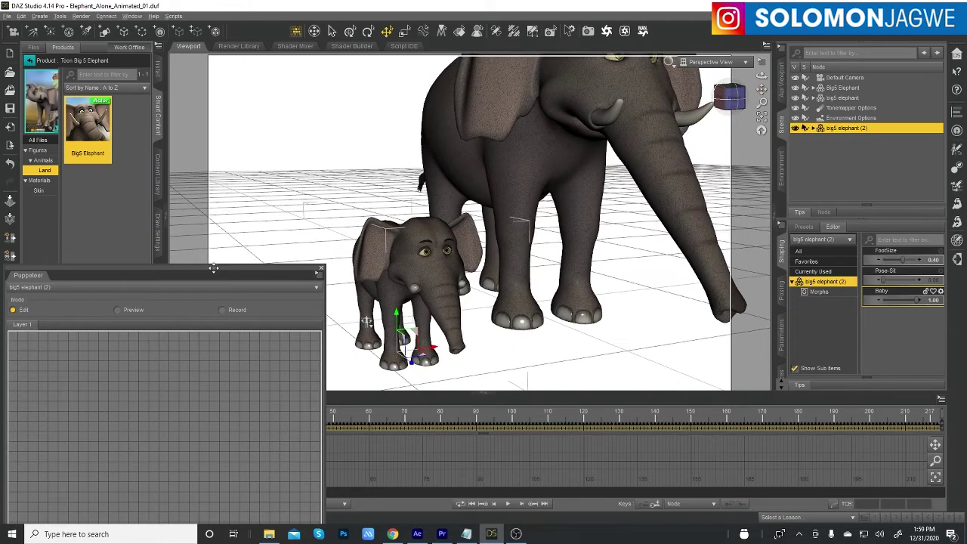
# Show the aniMate Lite tracks and copy the big5 elephant's animation block, with the big5 elephant (2) track selected as target.
pyautogui.moveTo(214, 268); pyautogui.dragTo(427, 94)
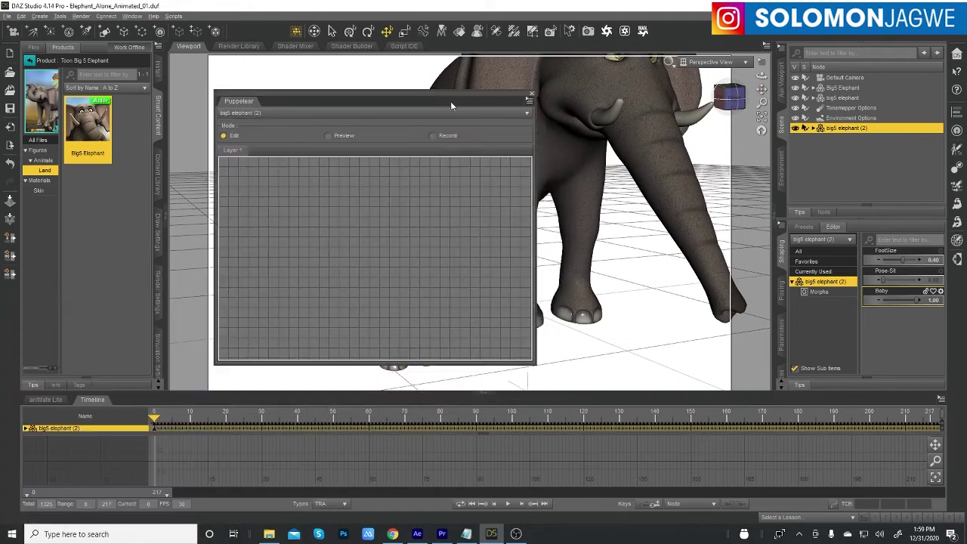
pyautogui.click(47, 400)
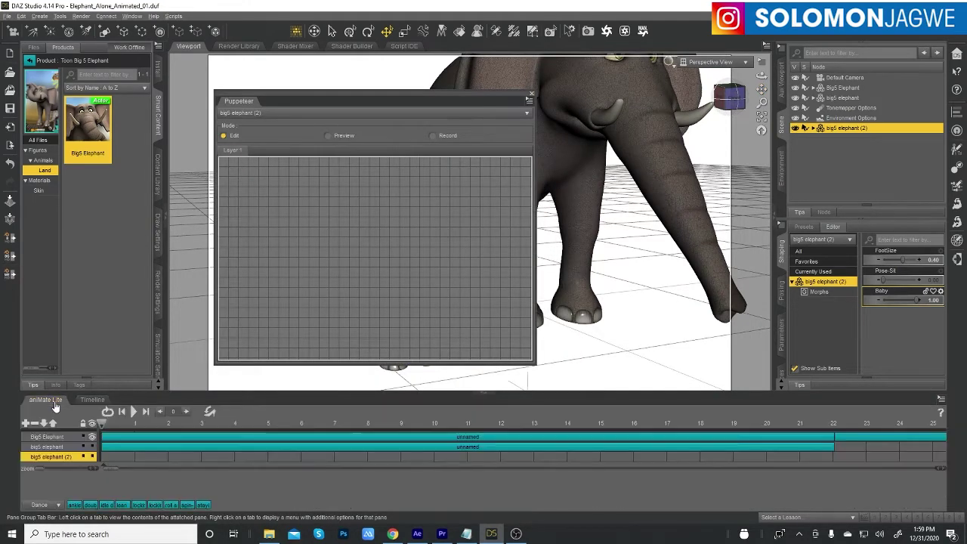
pyautogui.click(139, 447)
pyautogui.rightClick(139, 447)
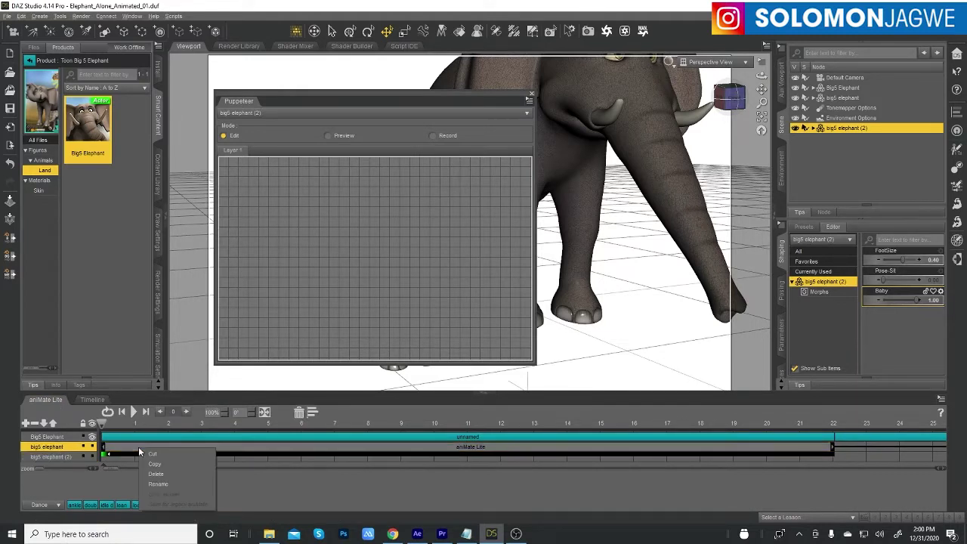
pyautogui.click(160, 469)
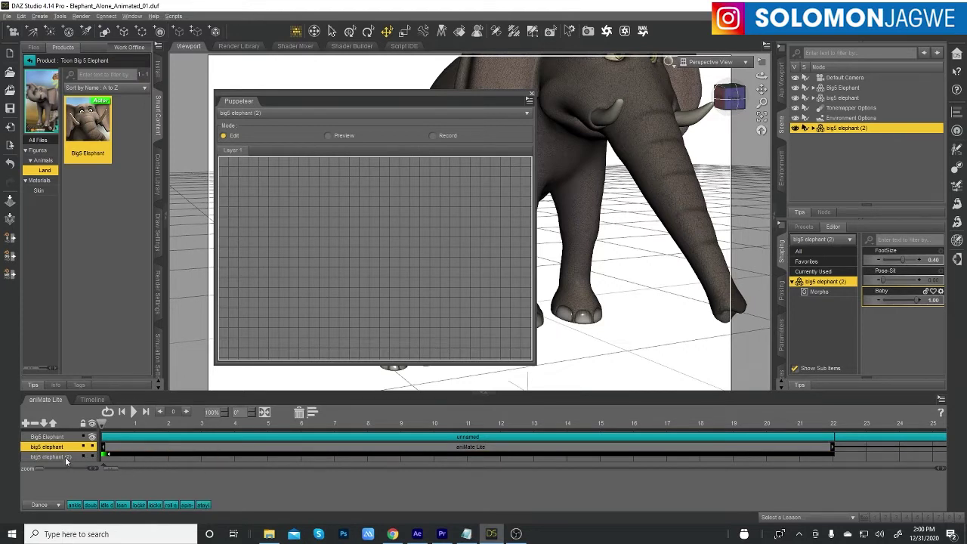
pyautogui.click(55, 458)
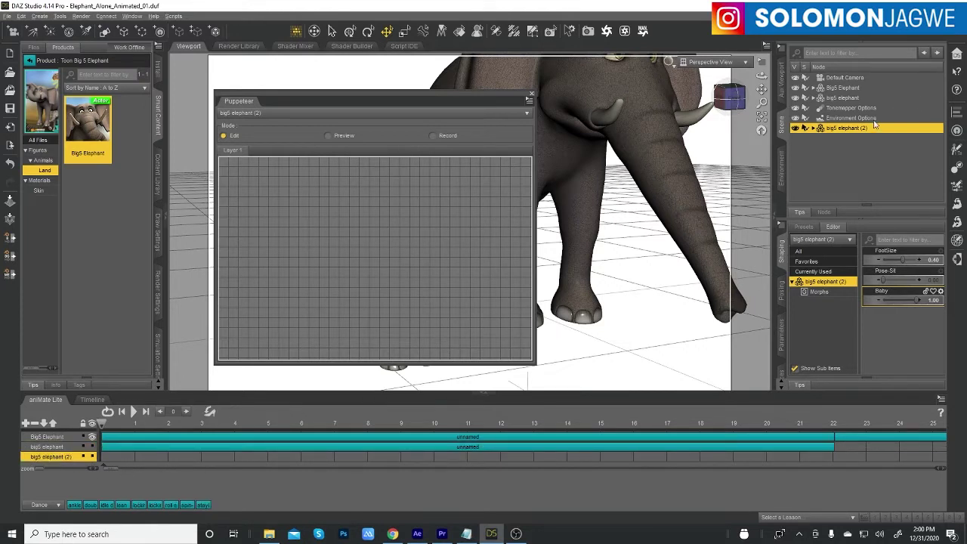
# Rename the big5 elephant (2) node in the scene to "Baby Elephant" and reselect it.
pyautogui.rightClick(848, 128)
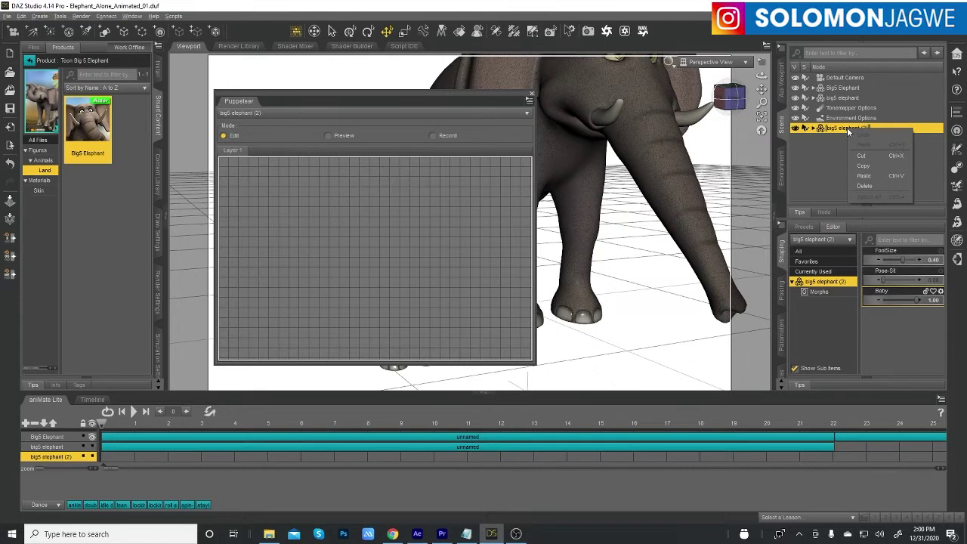
pyautogui.click(835, 147)
pyautogui.click(849, 129)
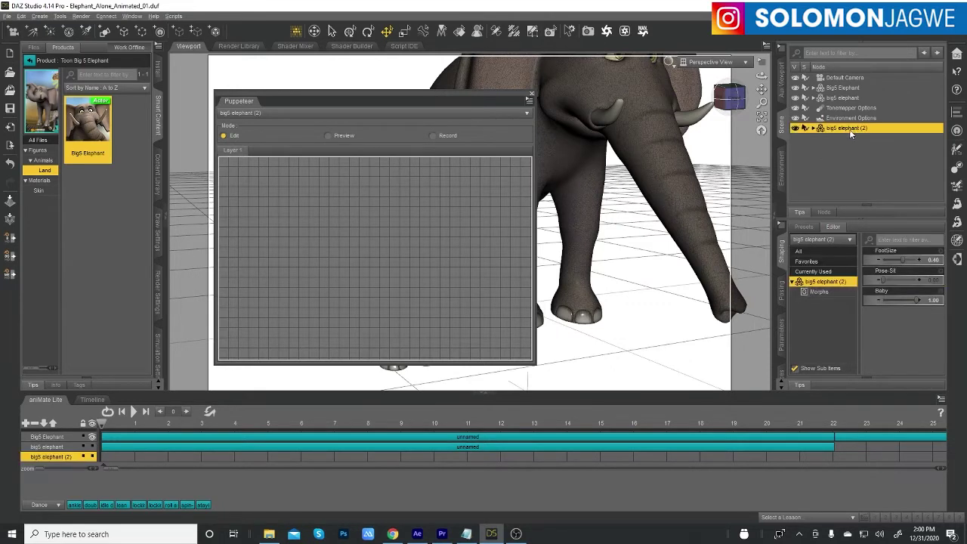
pyautogui.click(850, 129)
pyautogui.write('Baby Elephant')
pyautogui.press('Return')
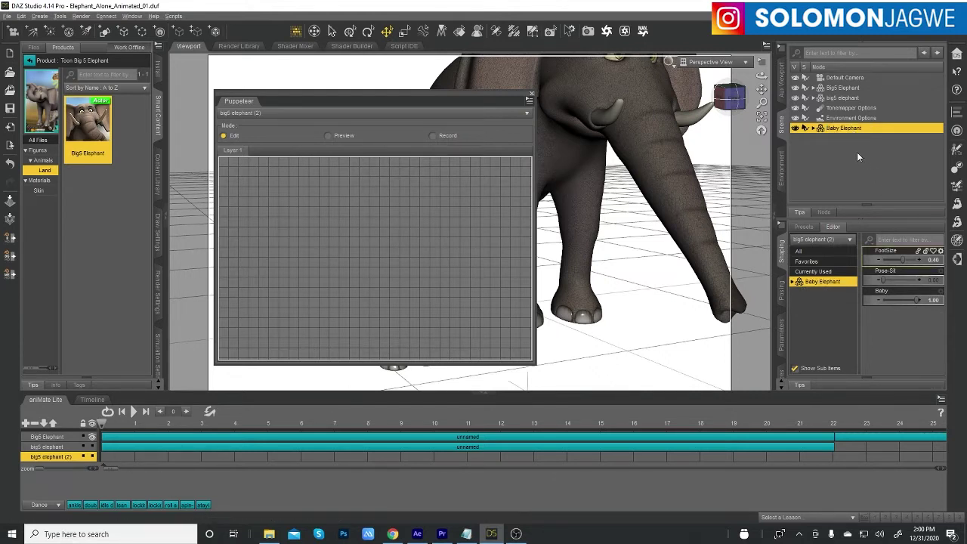
pyautogui.click(828, 159)
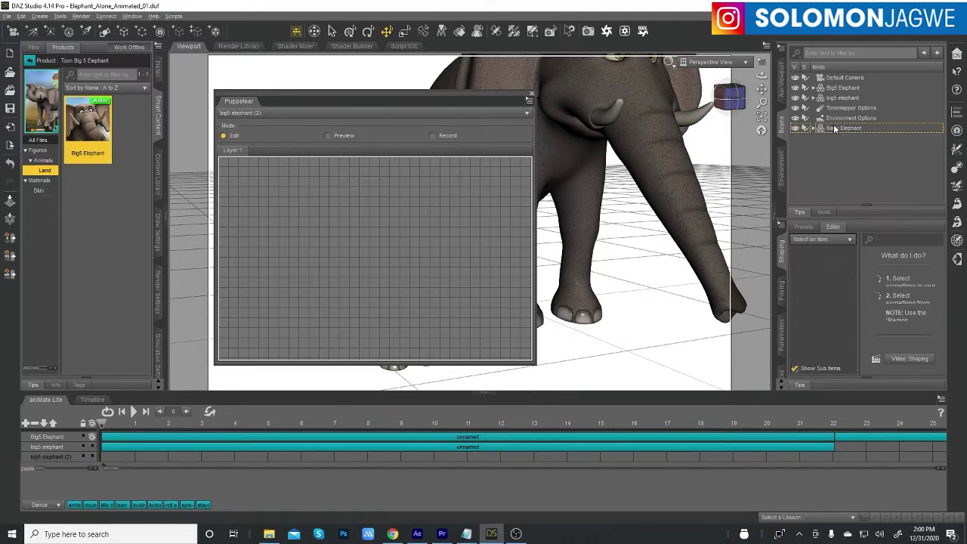
pyautogui.click(836, 130)
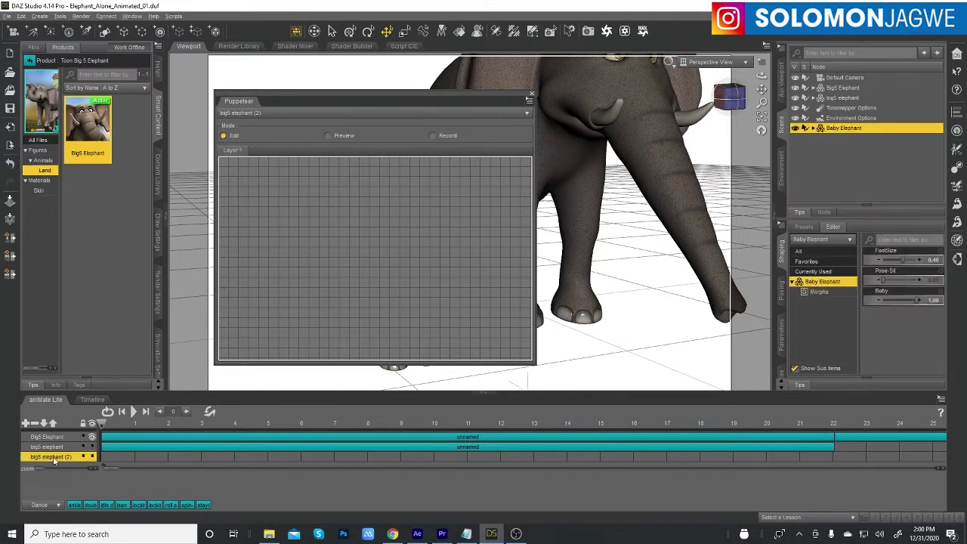
# Select the adult big5 elephant, collapse its bone hierarchy and copy its animation block again.
pyautogui.click(115, 449)
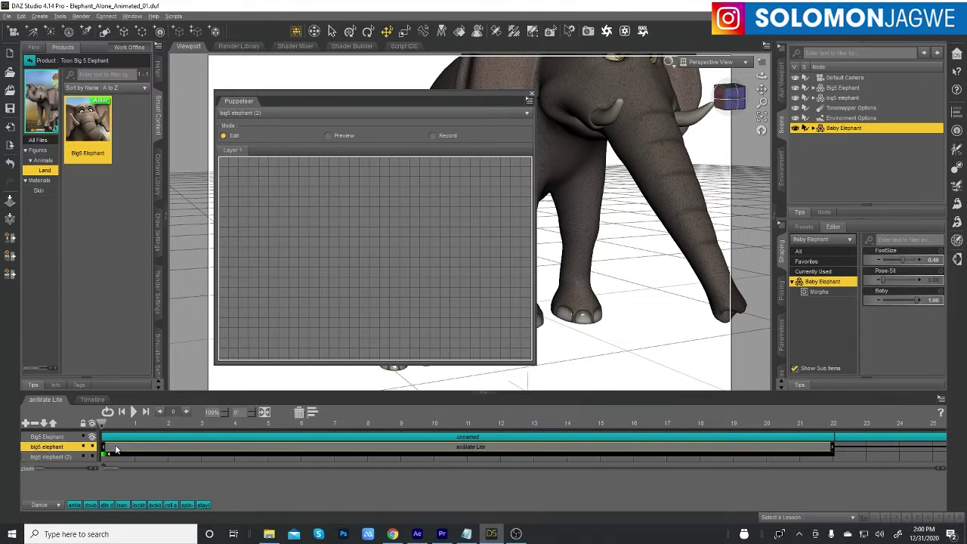
pyautogui.click(837, 98)
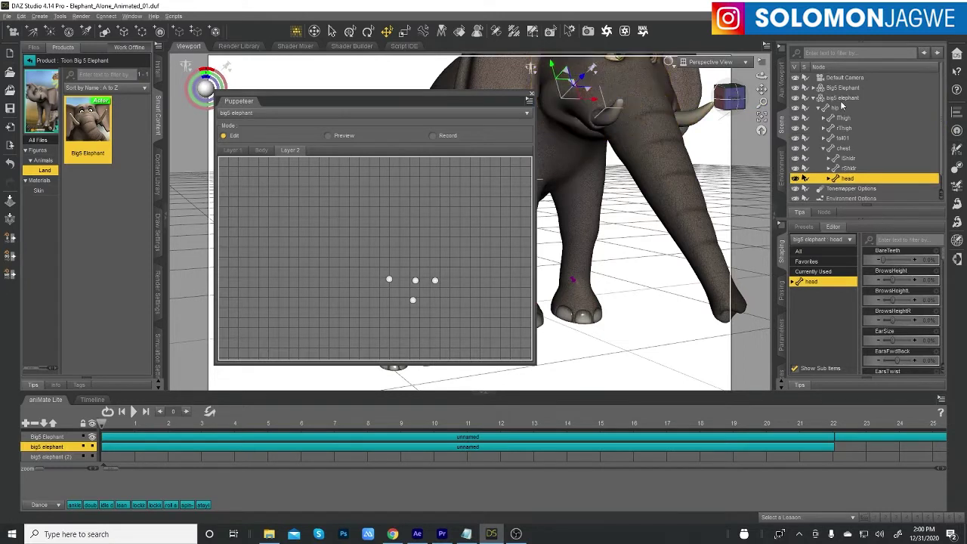
pyautogui.click(841, 99)
pyautogui.click(814, 99)
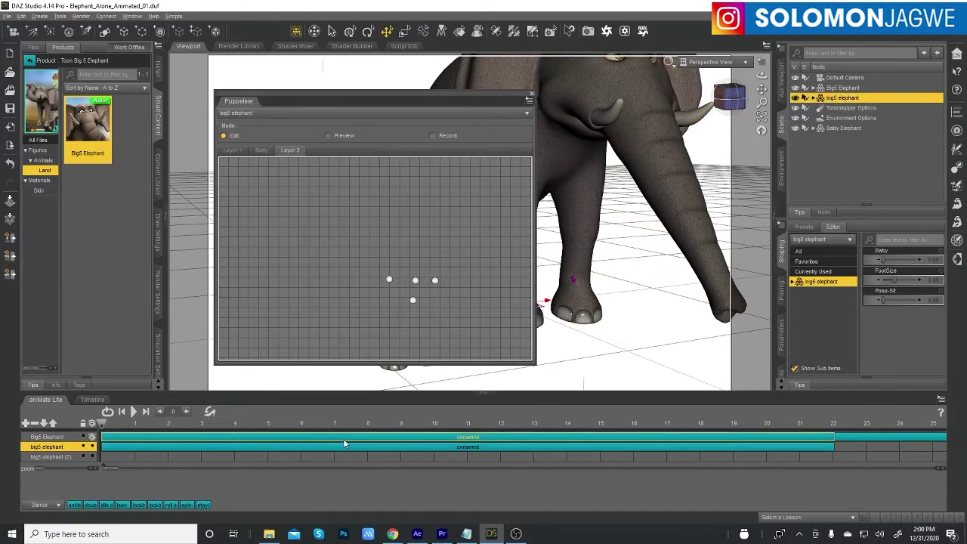
pyautogui.rightClick(323, 452)
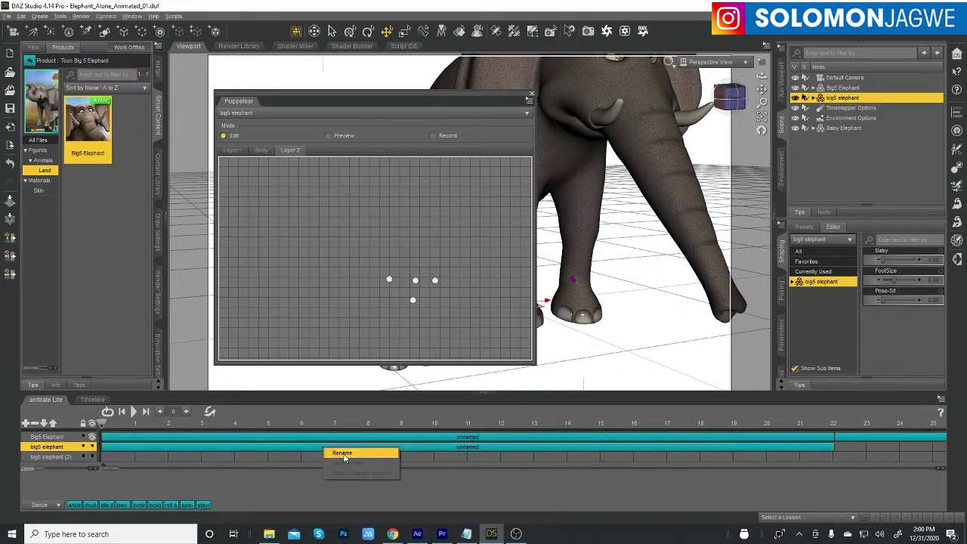
pyautogui.click(348, 455)
pyautogui.rightClick(290, 450)
pyautogui.click(306, 465)
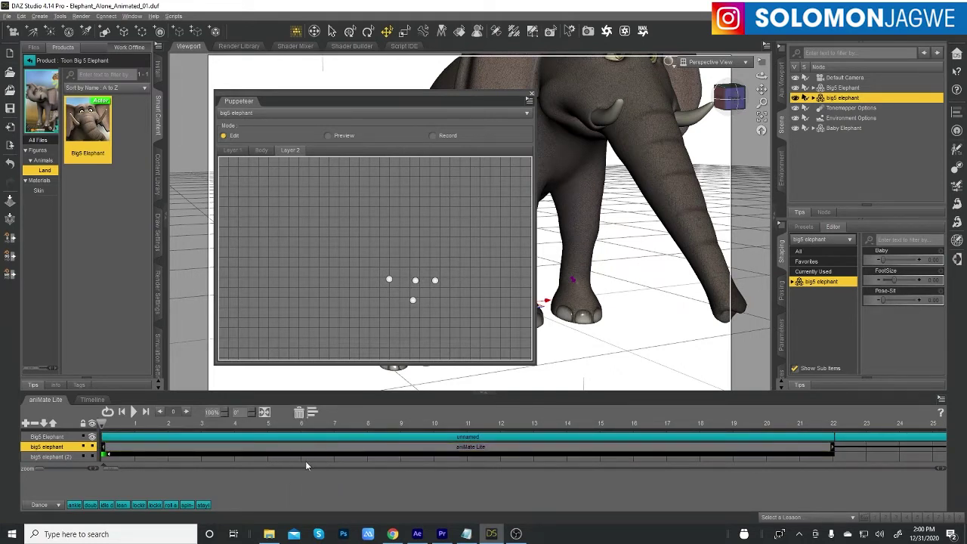
# Paste the copied animation block onto the baby elephant's track and align it with the start of the timeline.
pyautogui.click(53, 458)
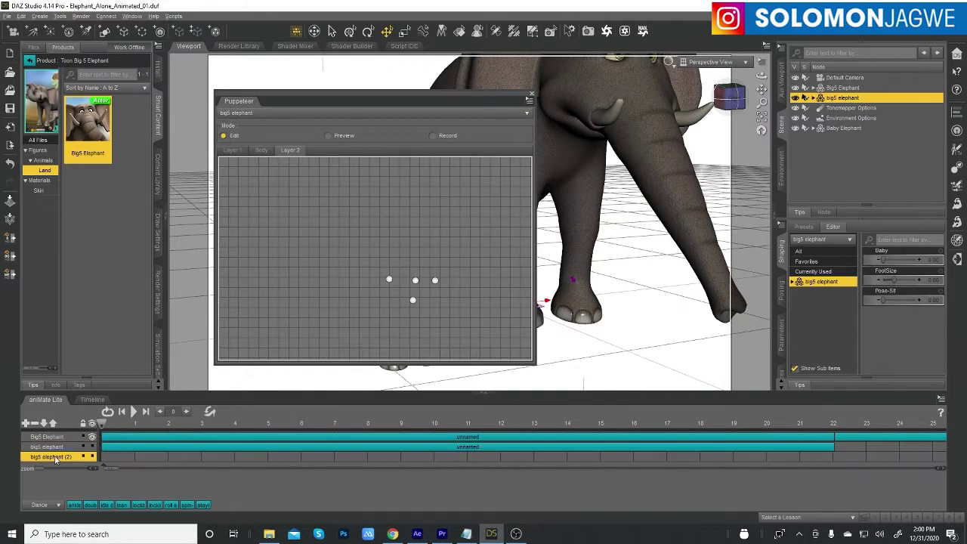
pyautogui.click(839, 128)
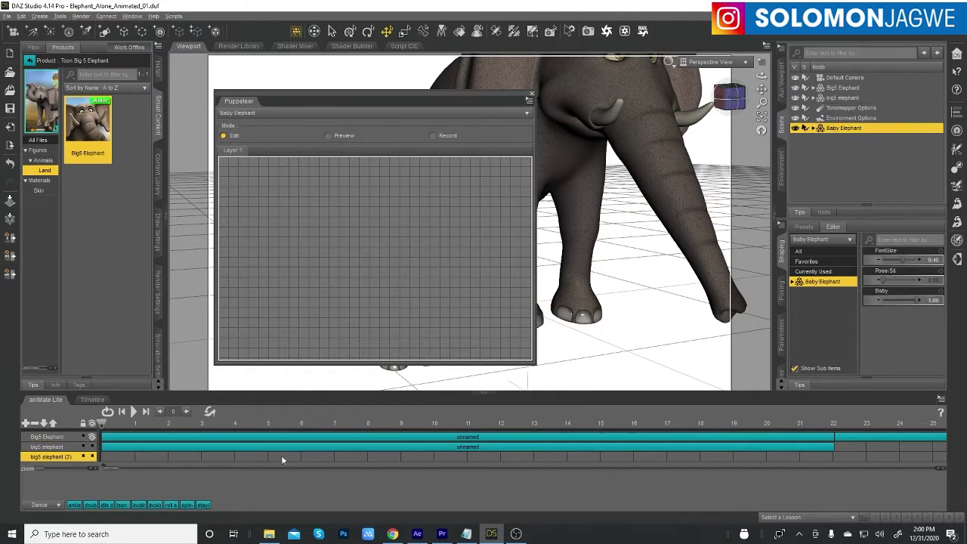
pyautogui.rightClick(107, 455)
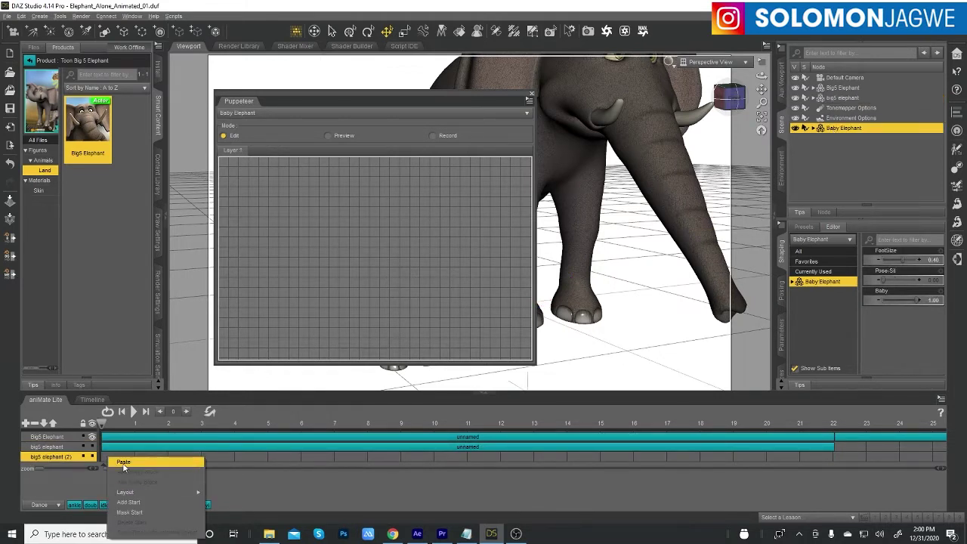
pyautogui.click(123, 462)
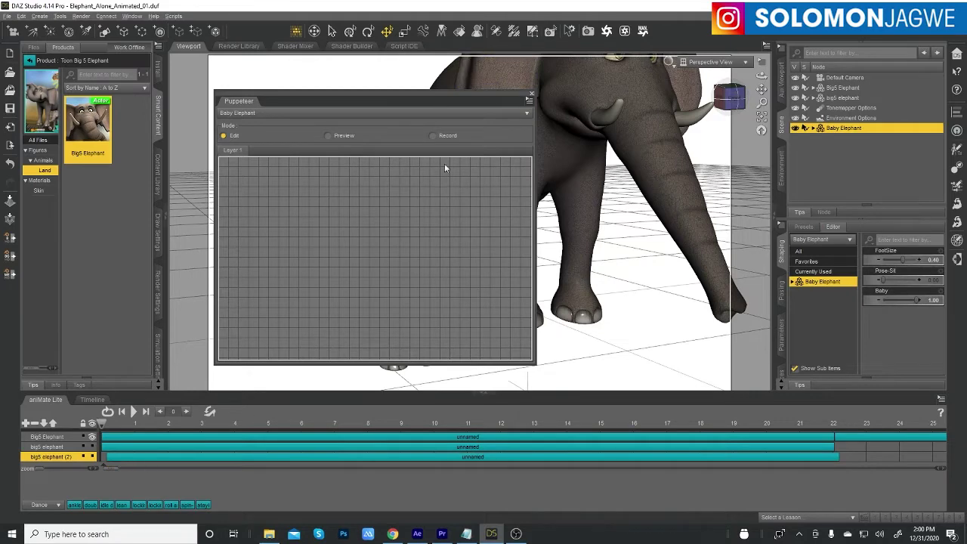
pyautogui.click(195, 458)
pyautogui.moveTo(191, 455); pyautogui.dragTo(178, 456)
# Move the Puppeteer pane clear of the elephants, play the animation from the Timeline, watch both figures from different angles, and stop playback.
pyautogui.moveTo(360, 99); pyautogui.dragTo(769, 161)
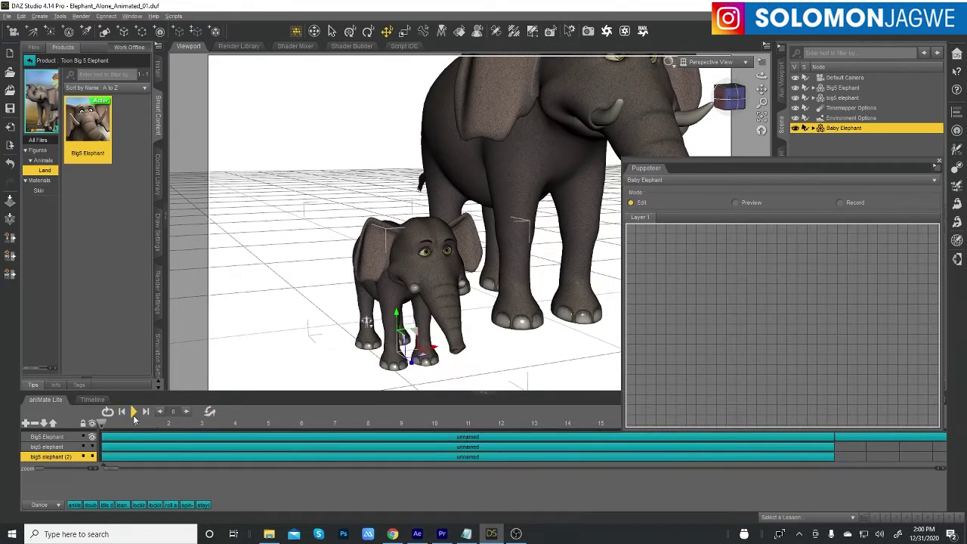
pyautogui.click(92, 399)
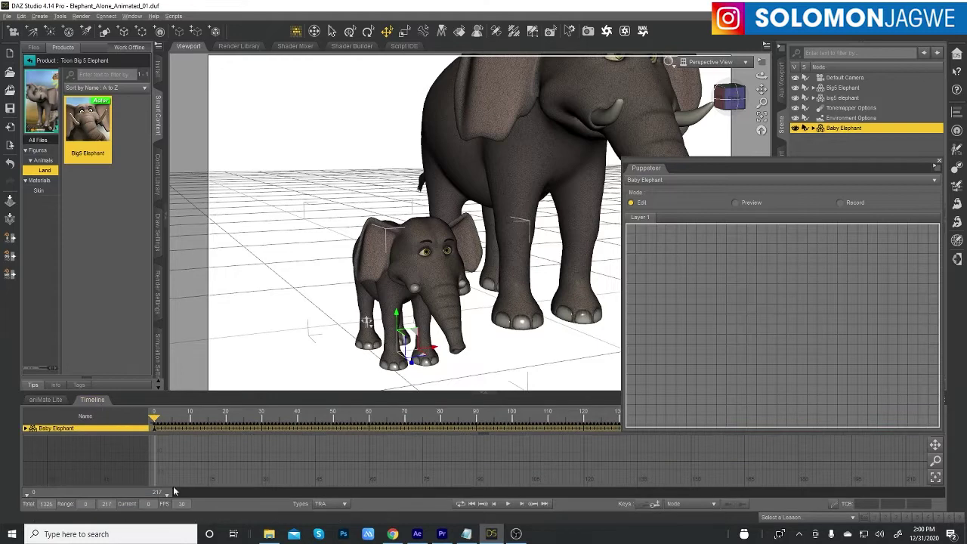
pyautogui.click(508, 504)
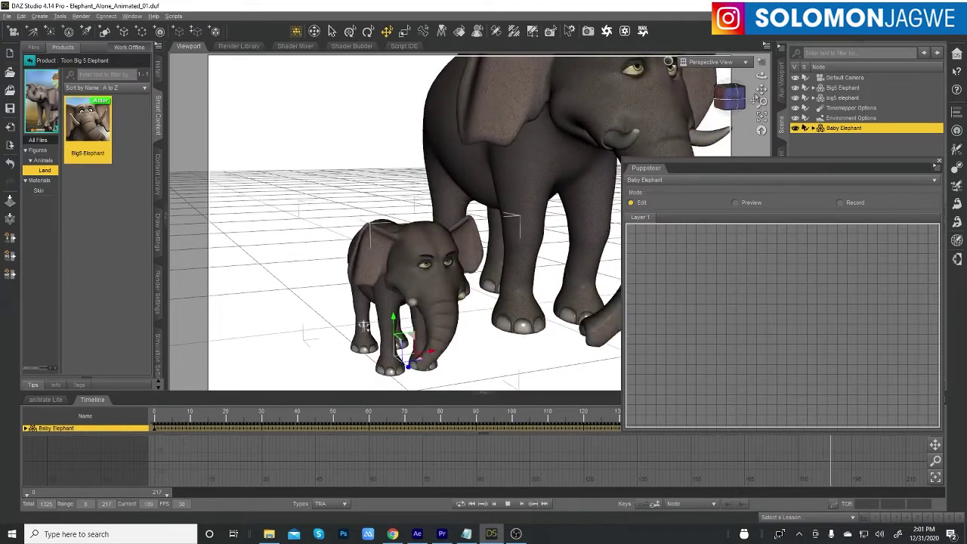
pyautogui.moveTo(759, 78); pyautogui.dragTo(763, 76)
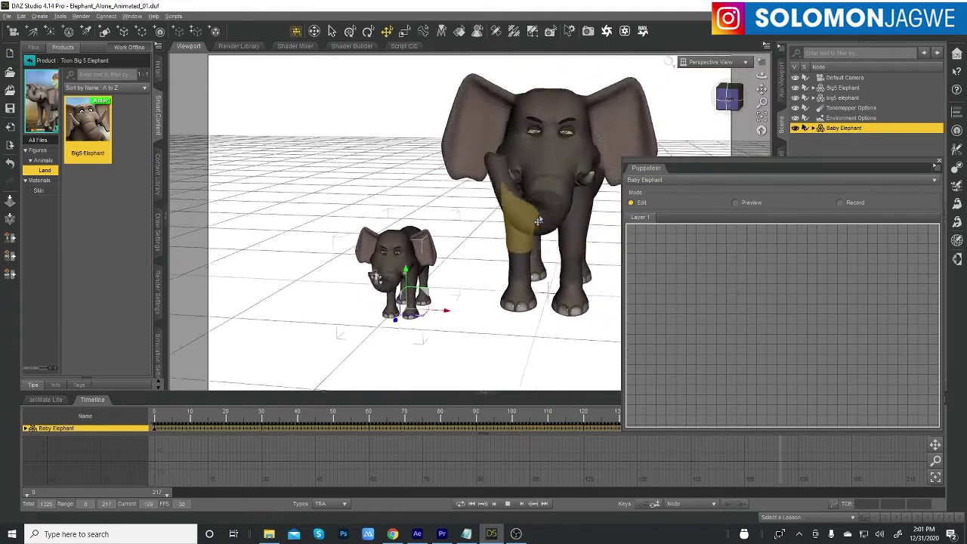
pyautogui.moveTo(469, 242); pyautogui.dragTo(514, 220)
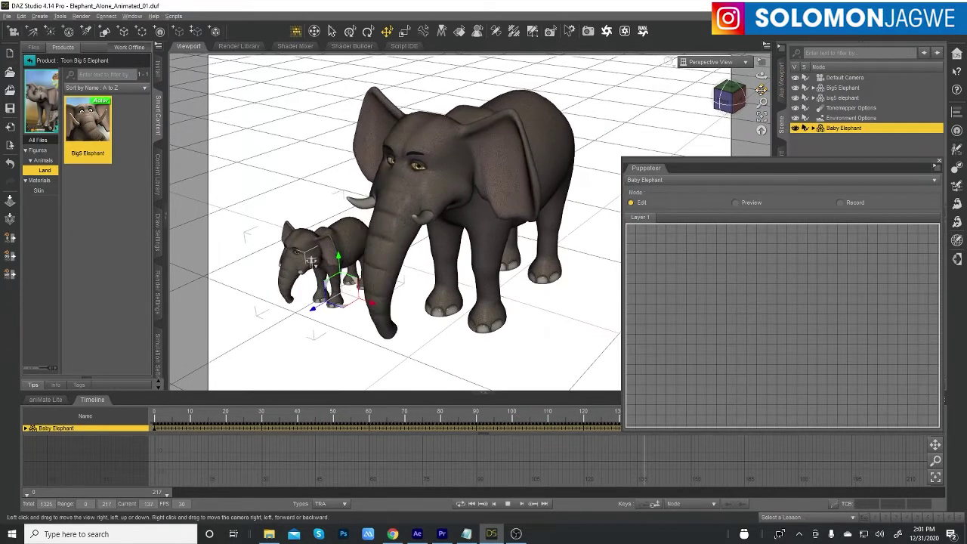
pyautogui.click(508, 505)
# Load another Big5 Elephant, place it beside the adult on the side away from the baby, and frame it in the view.
pyautogui.click(579, 310)
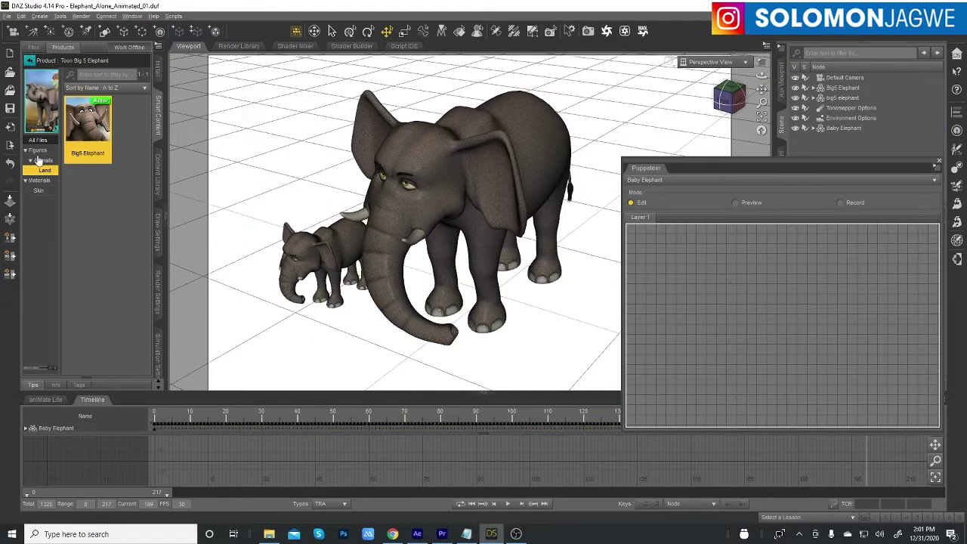
pyautogui.doubleClick(89, 121)
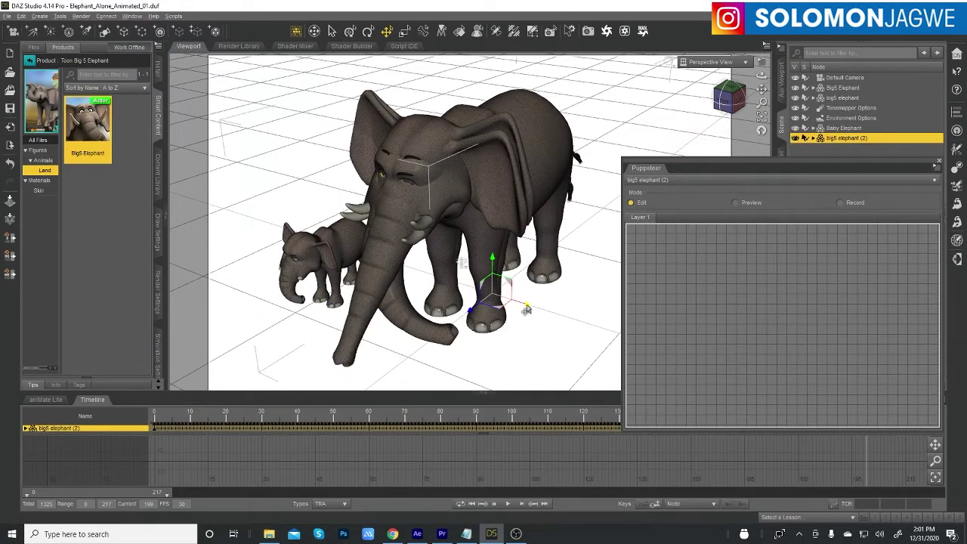
pyautogui.moveTo(527, 310); pyautogui.dragTo(686, 356)
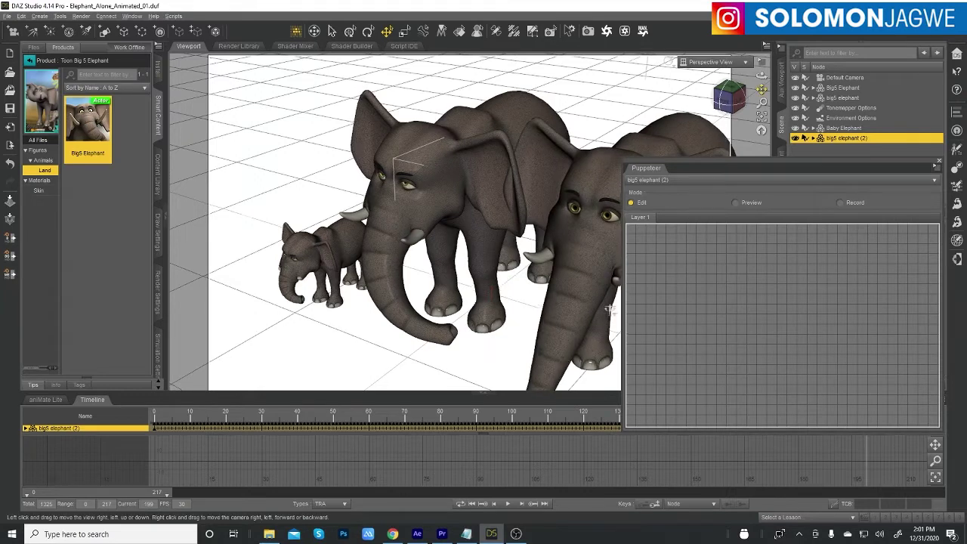
pyautogui.click(762, 120)
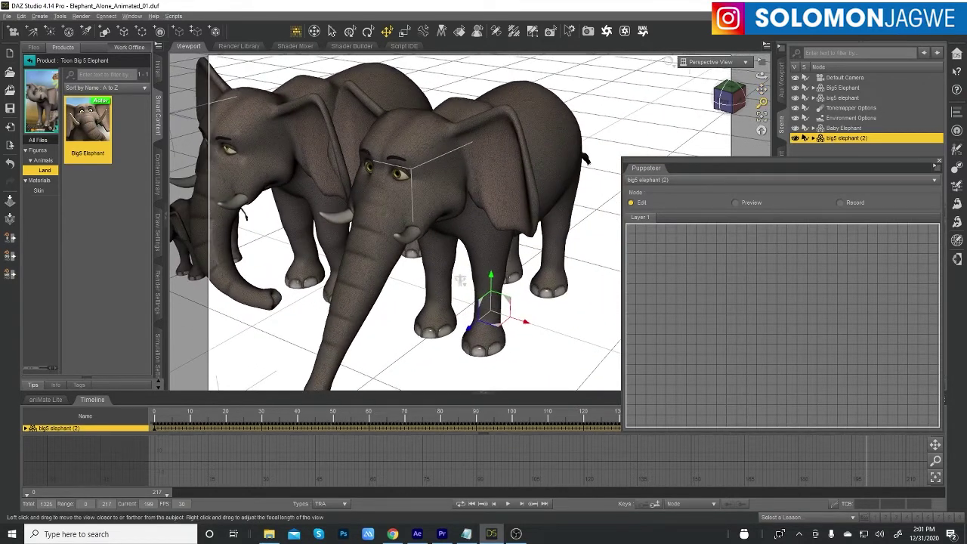
# Zoom out to show all elephants, move the Puppeteer pane below them, and rename its Layer 1 to Body.
pyautogui.moveTo(761, 102); pyautogui.dragTo(254, 363)
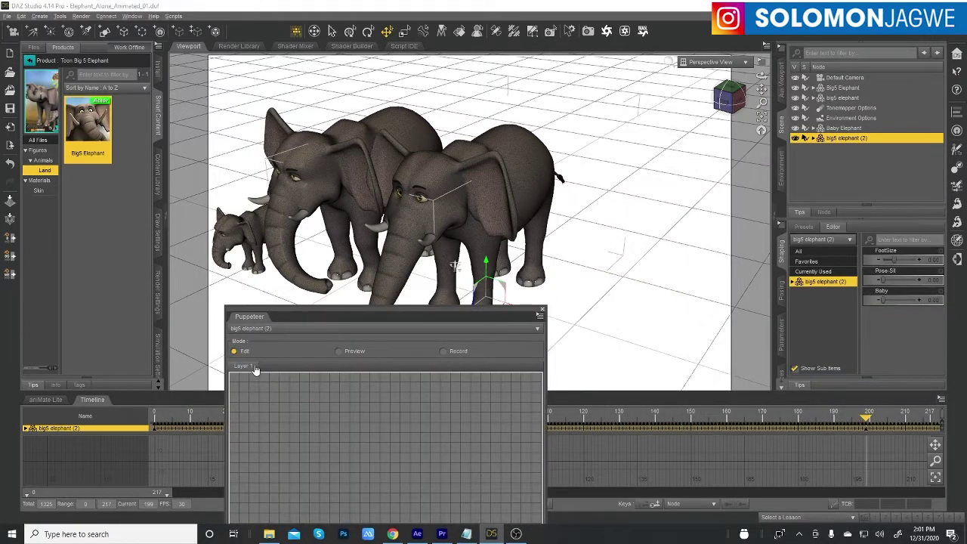
pyautogui.click(540, 317)
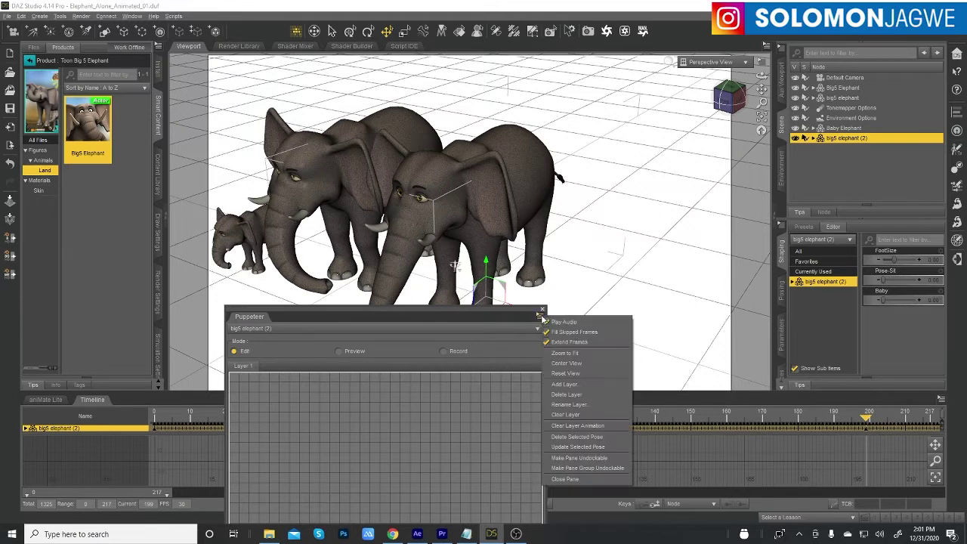
pyautogui.click(569, 405)
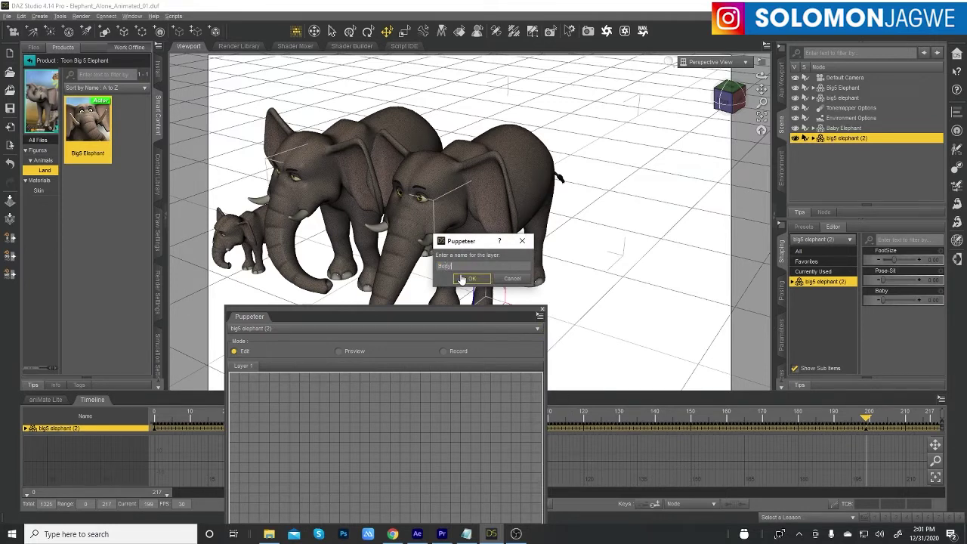
pyautogui.click(472, 278)
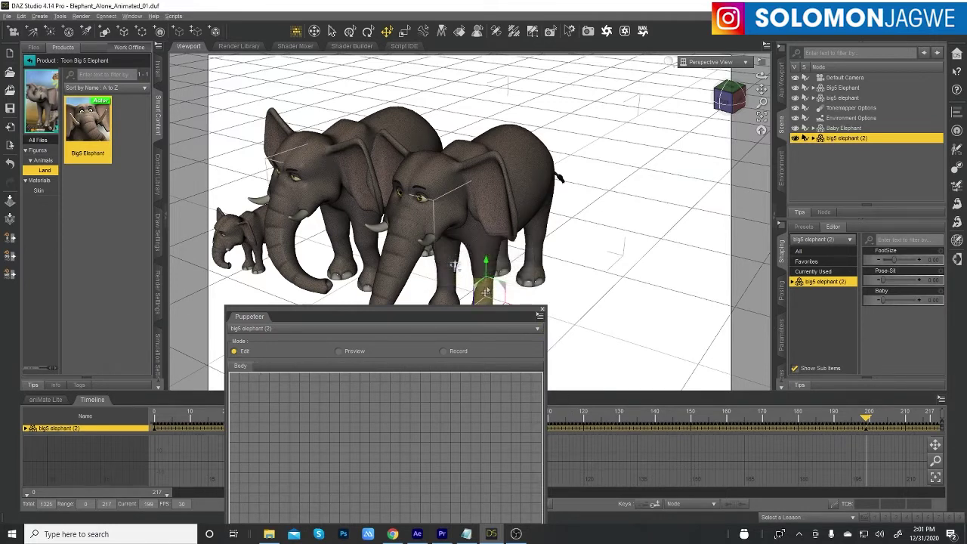
# Add two more Puppeteer layers named Trunk and Eyes.
pyautogui.click(540, 317)
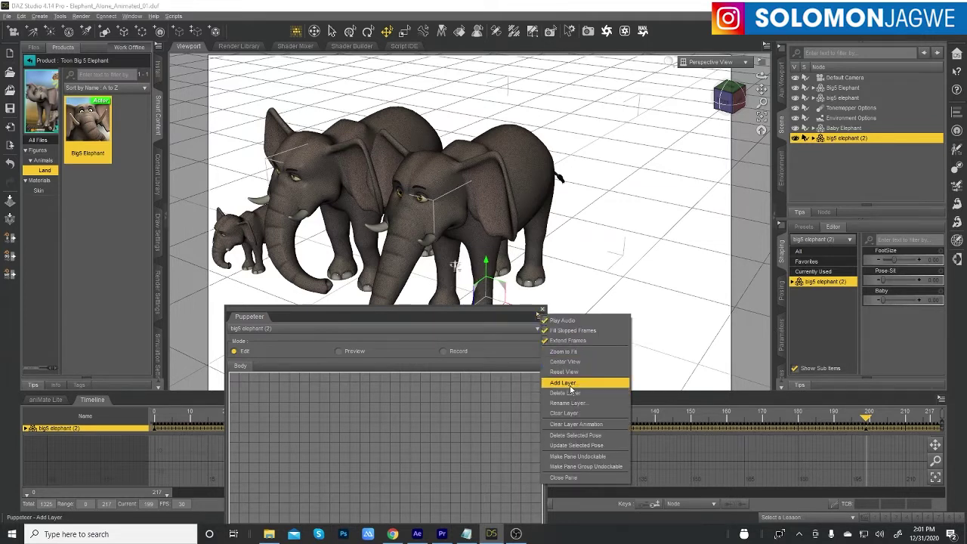
pyautogui.click(571, 389)
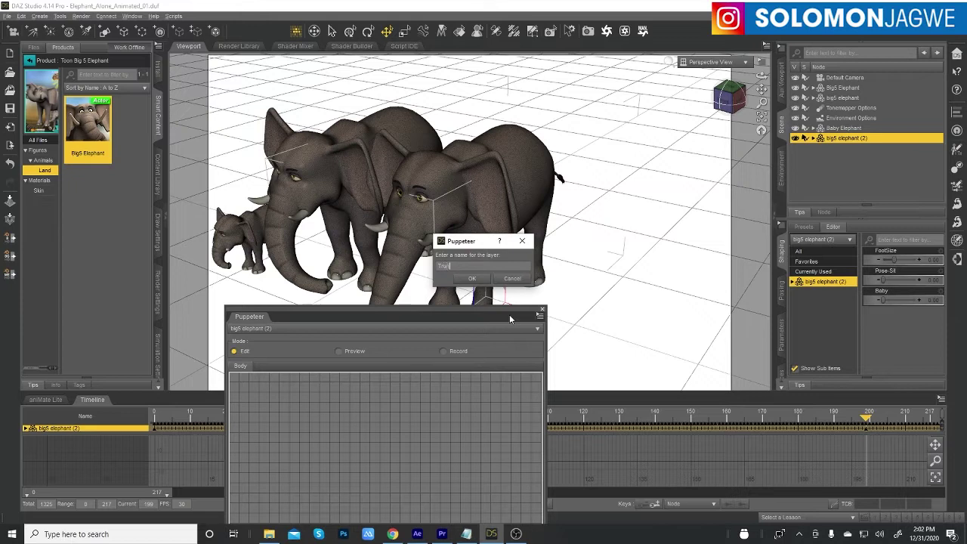
pyautogui.click(472, 280)
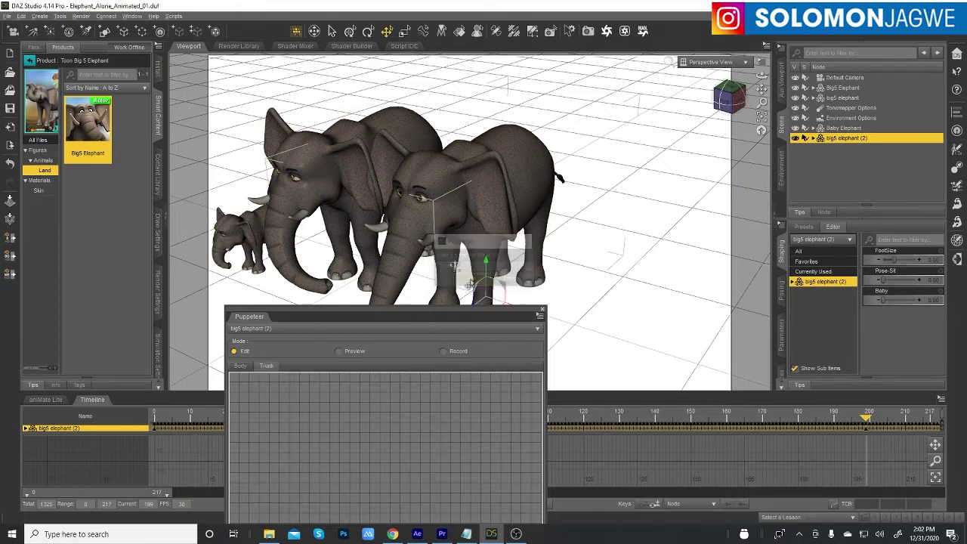
pyautogui.click(540, 318)
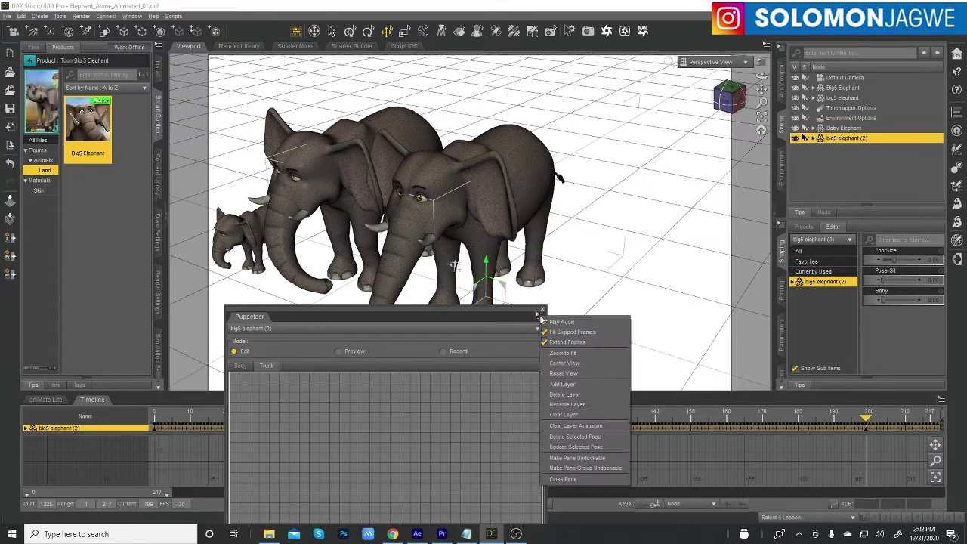
pyautogui.click(565, 384)
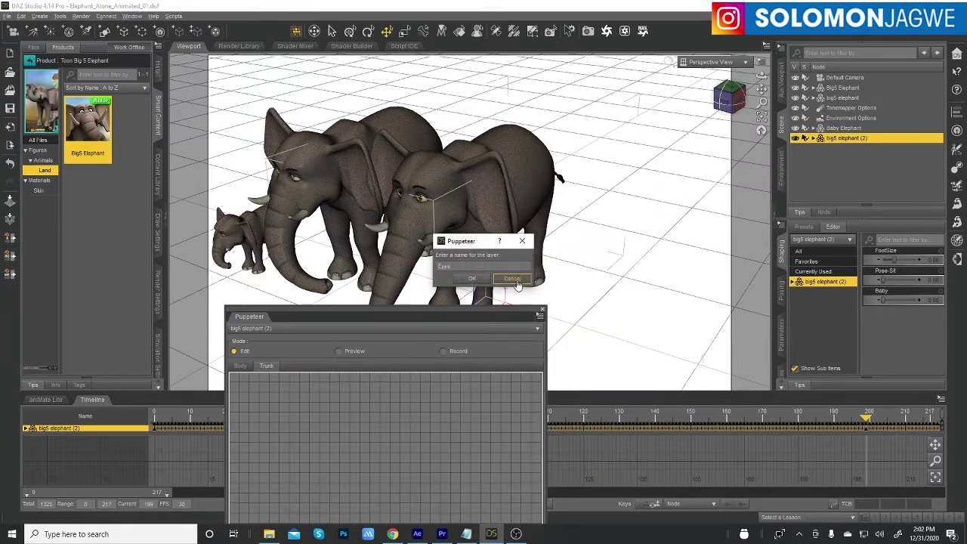
pyautogui.click(472, 279)
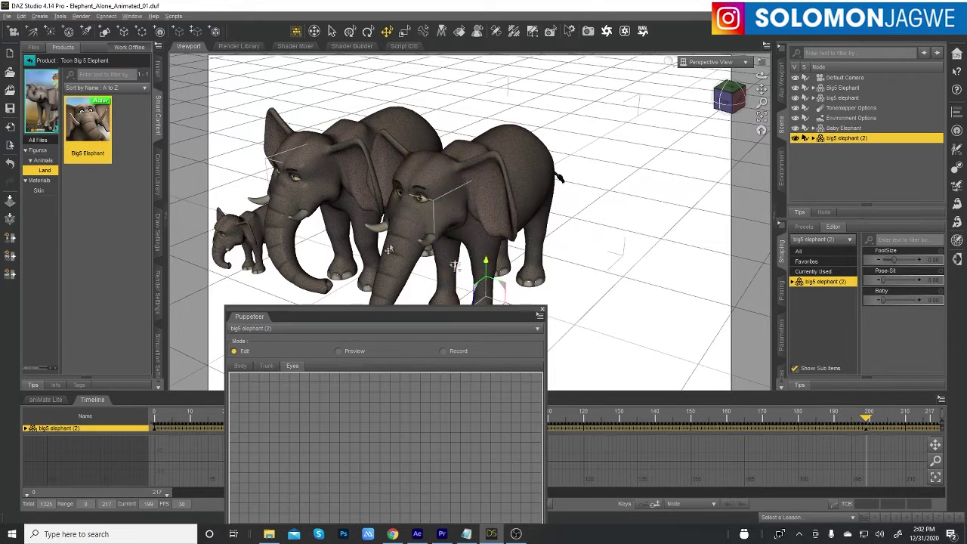
# Frame the newly loaded elephant from a lower front angle and move the Puppeteer pane clear of its head.
pyautogui.moveTo(762, 103); pyautogui.dragTo(756, 162)
pyautogui.moveTo(762, 115); pyautogui.dragTo(764, 148)
pyautogui.moveTo(761, 89)
pyautogui.mouseDown()
pyautogui.moveTo(794, 91)
pyautogui.moveTo(762, 93)
pyautogui.moveTo(764, 78)
pyautogui.mouseUp()
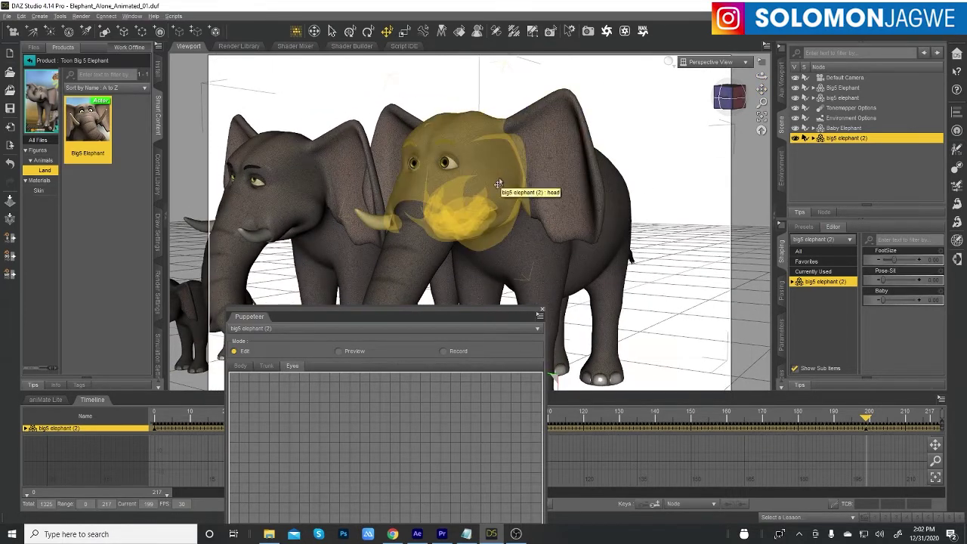
pyautogui.moveTo(408, 309); pyautogui.dragTo(263, 239)
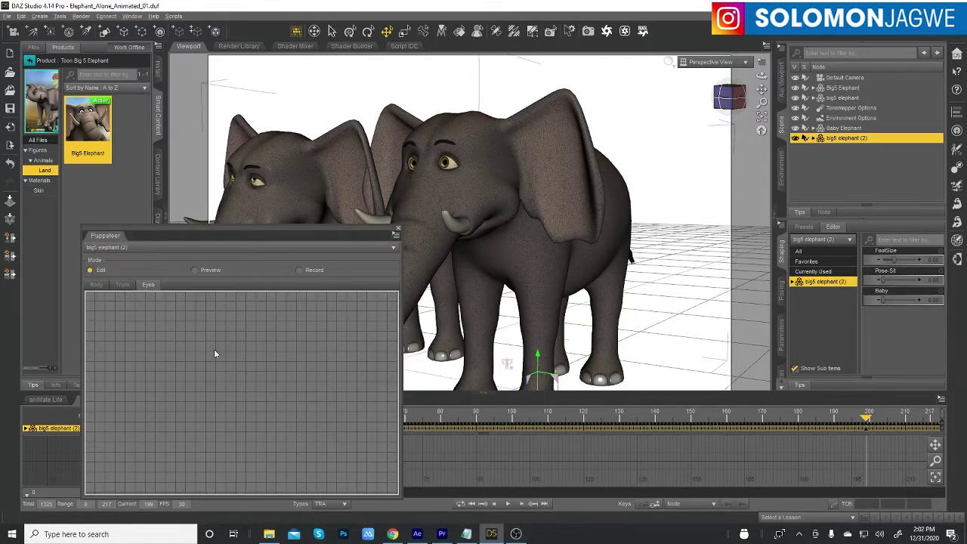
# Rename the big5 elephant (2) figure to Animate Elephant and choose it as the Puppeteer target.
pyautogui.click(394, 250)
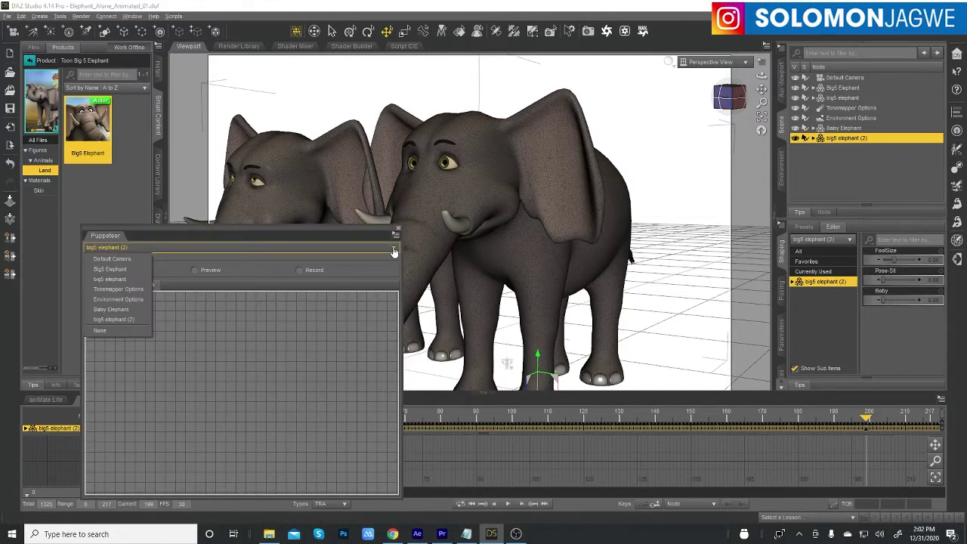
pyautogui.click(117, 322)
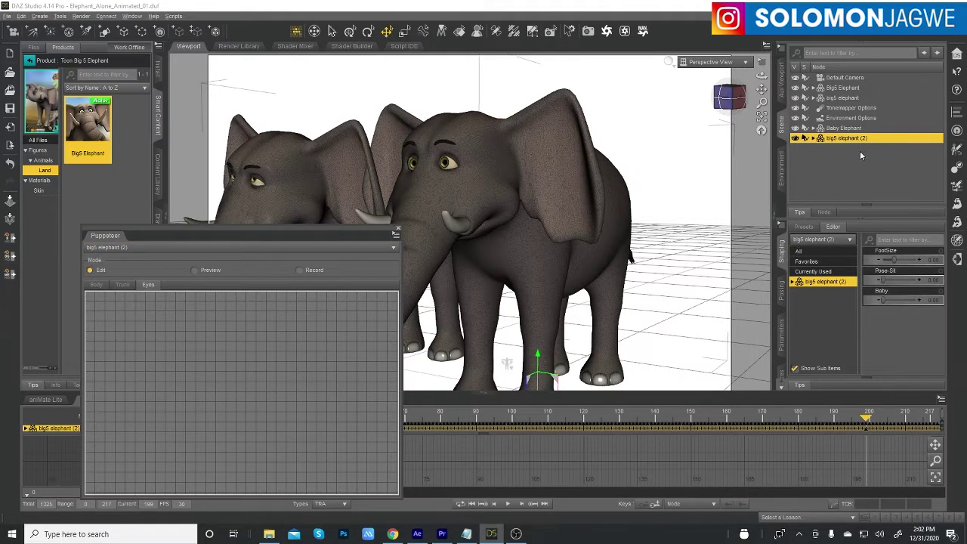
pyautogui.doubleClick(848, 140)
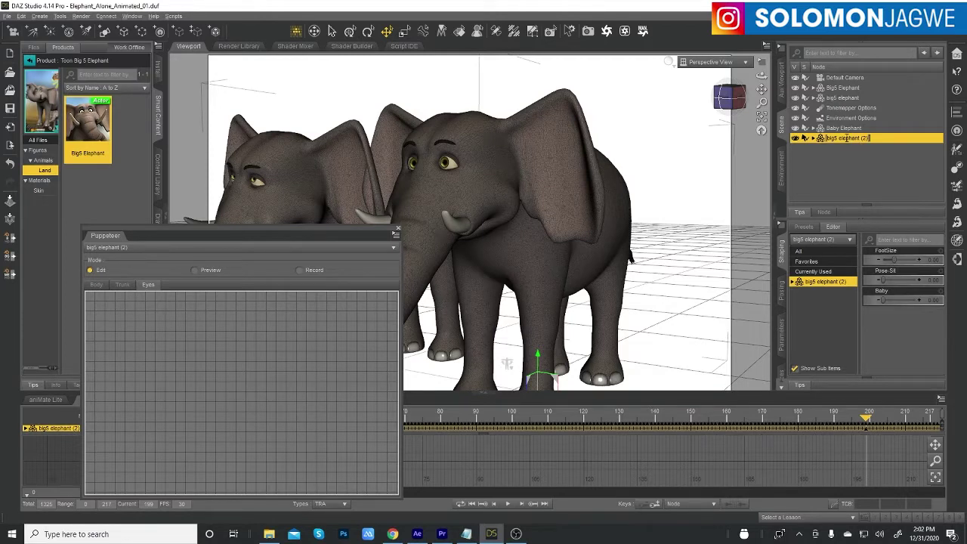
pyautogui.write('Animate Elephant')
pyautogui.press('Return')
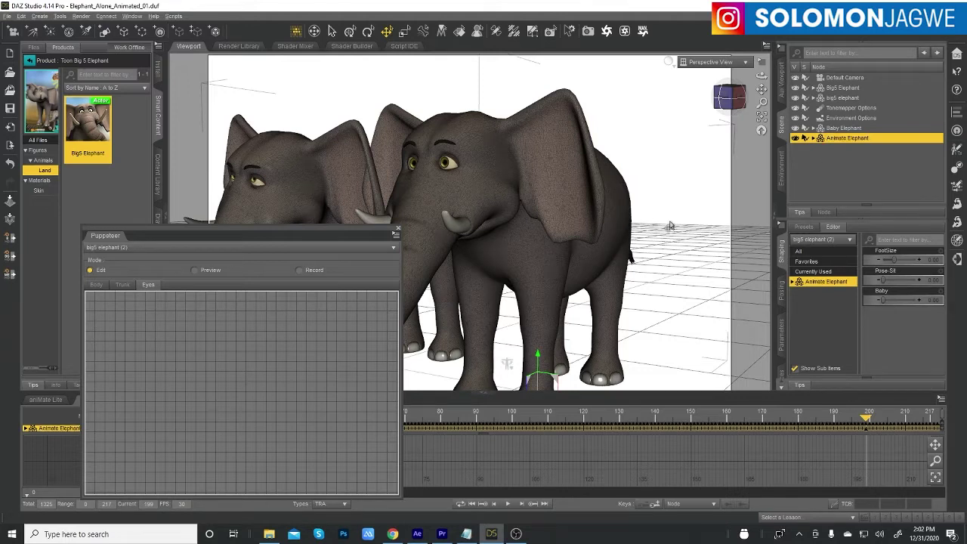
pyautogui.click(393, 251)
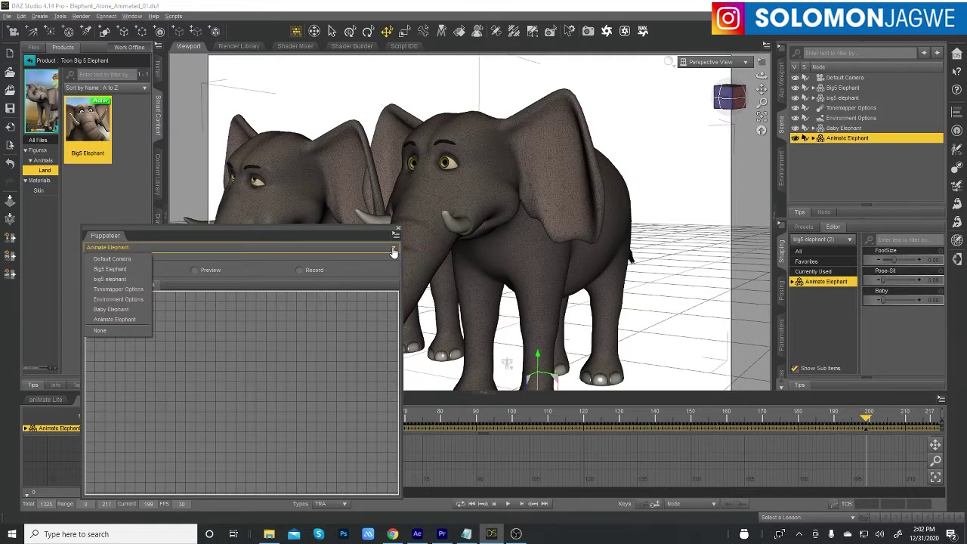
pyautogui.click(117, 322)
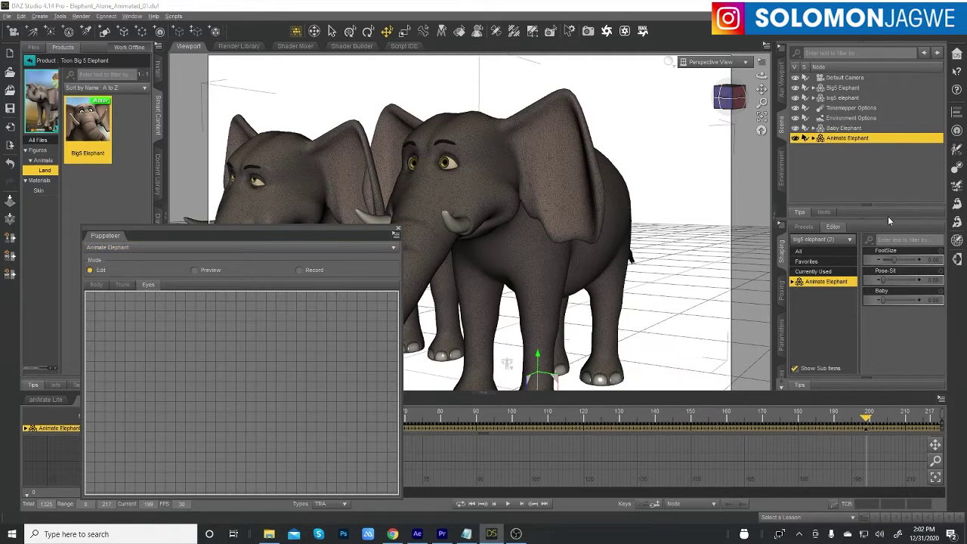
# Display the head's transforms in Posing, try its rotations, and store the neutral head pose as a dot in the Eyes layer.
pyautogui.click(783, 296)
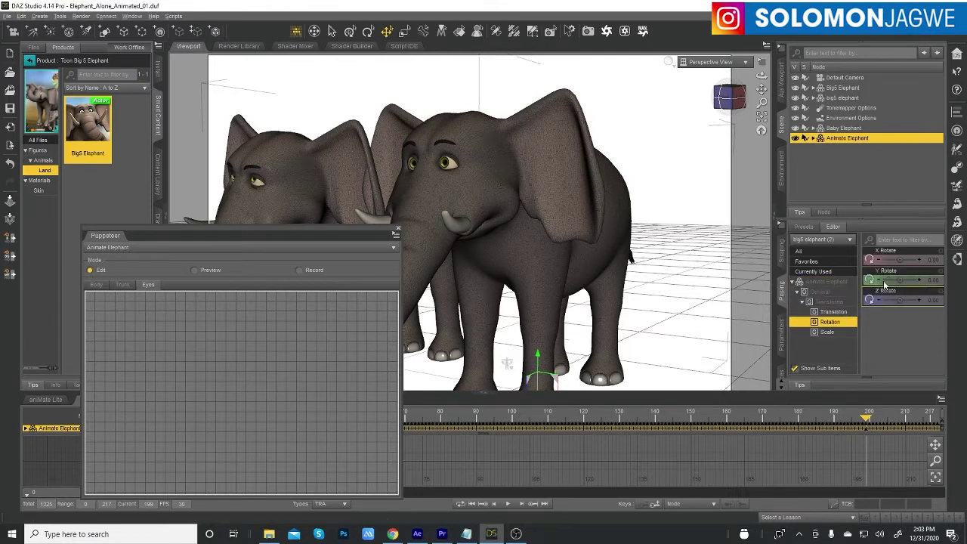
pyautogui.click(829, 301)
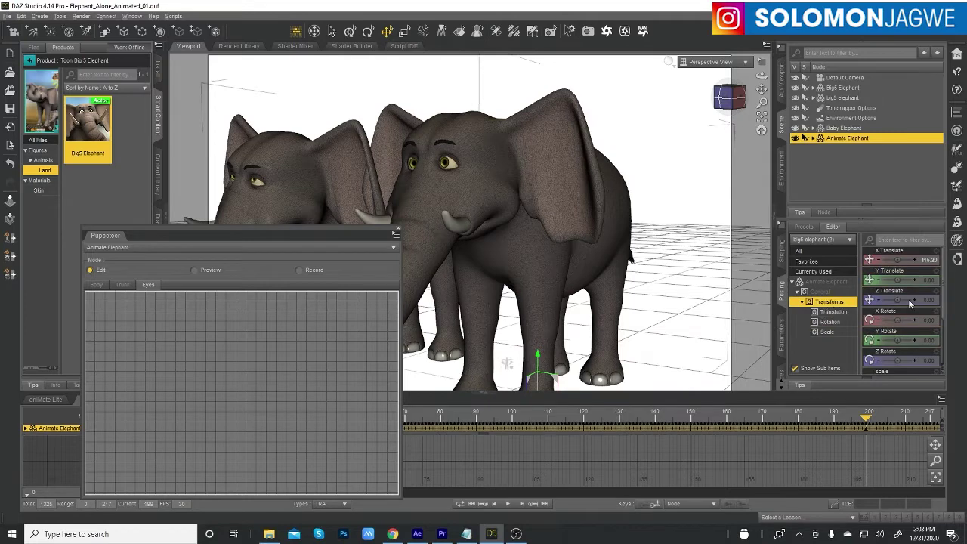
pyautogui.click(486, 161)
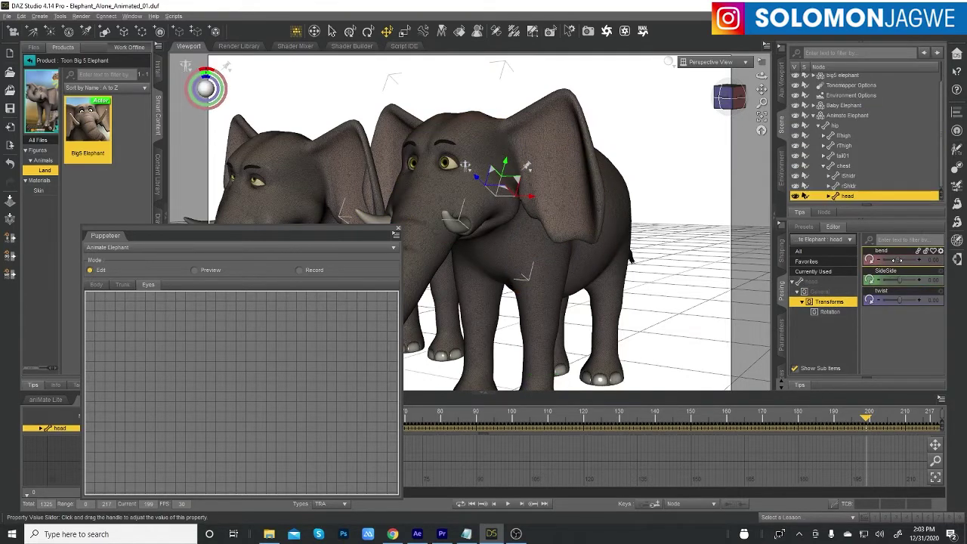
pyautogui.moveTo(894, 261); pyautogui.dragTo(904, 300)
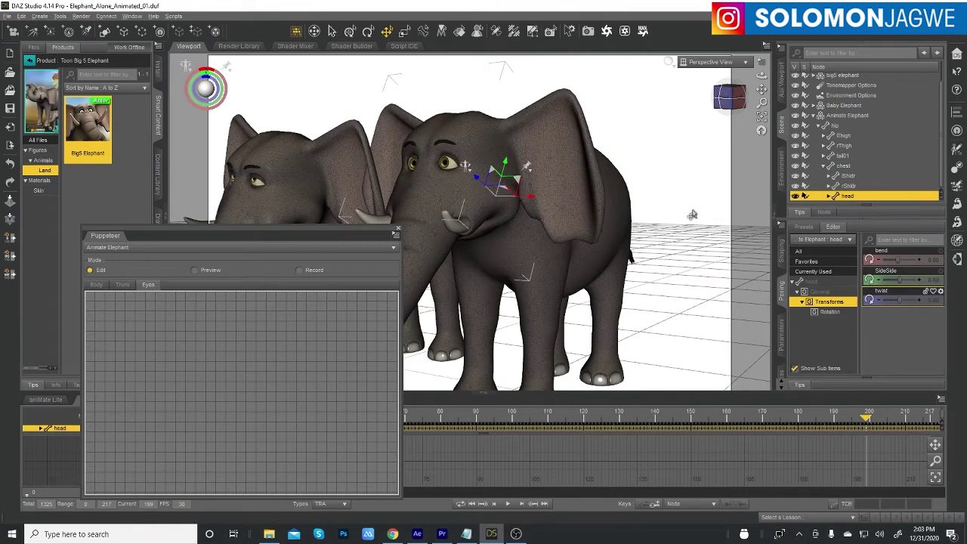
pyautogui.click(232, 396)
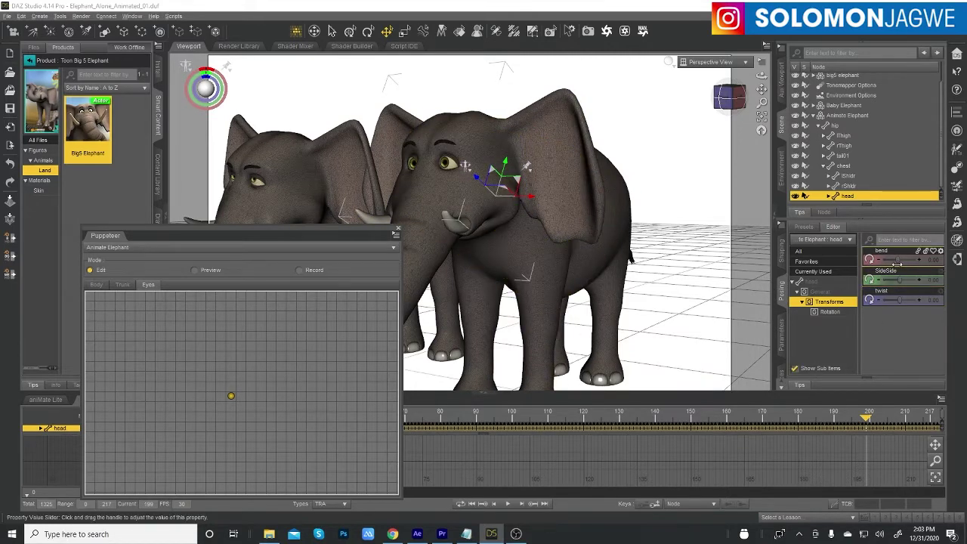
# Store head poses with bend -20 above and bend 26 below the neutral dot, and return to the neutral pose.
pyautogui.moveTo(898, 259); pyautogui.dragTo(886, 259)
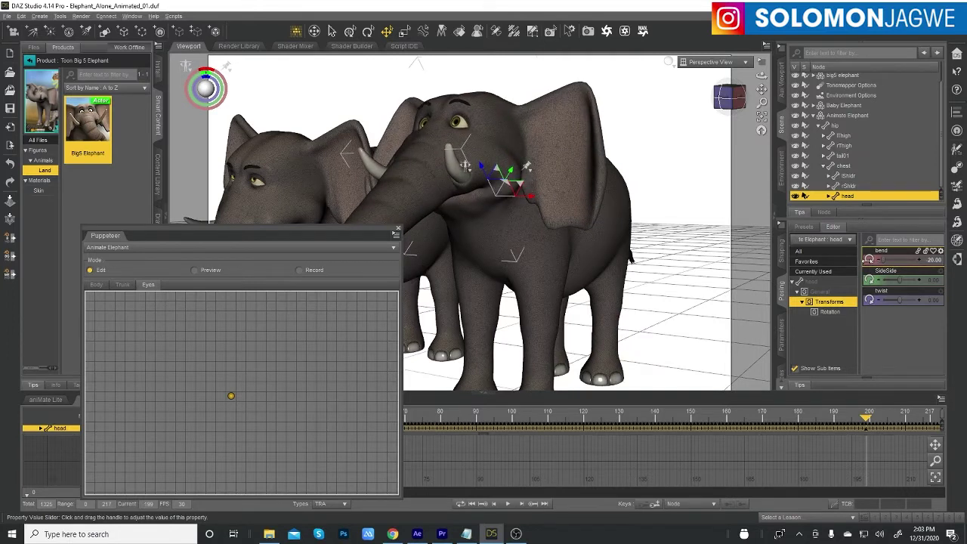
pyautogui.click(231, 367)
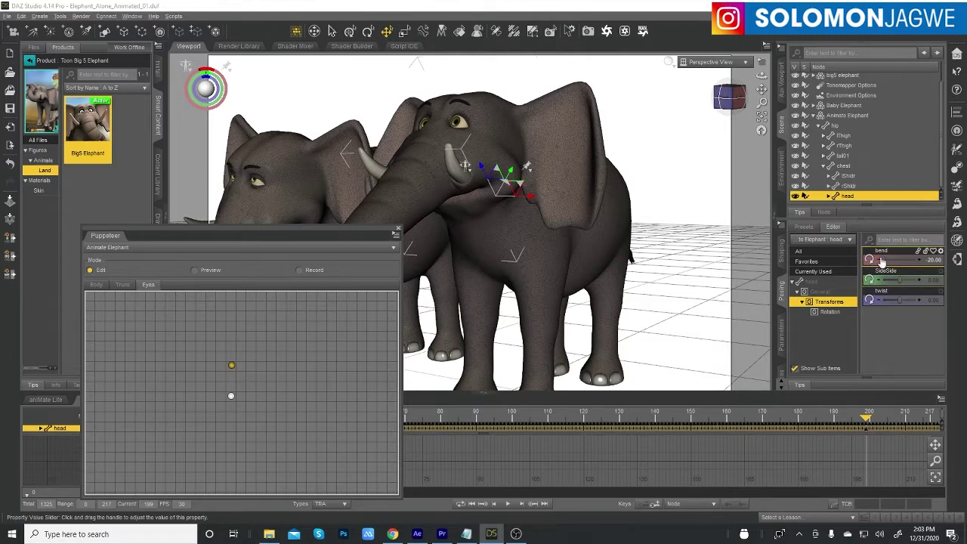
pyautogui.click(933, 259)
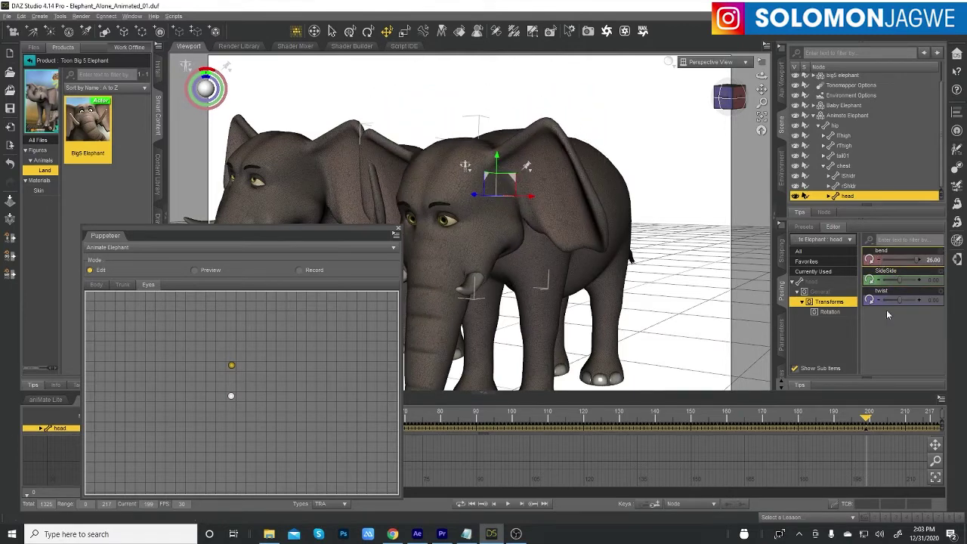
pyautogui.click(231, 431)
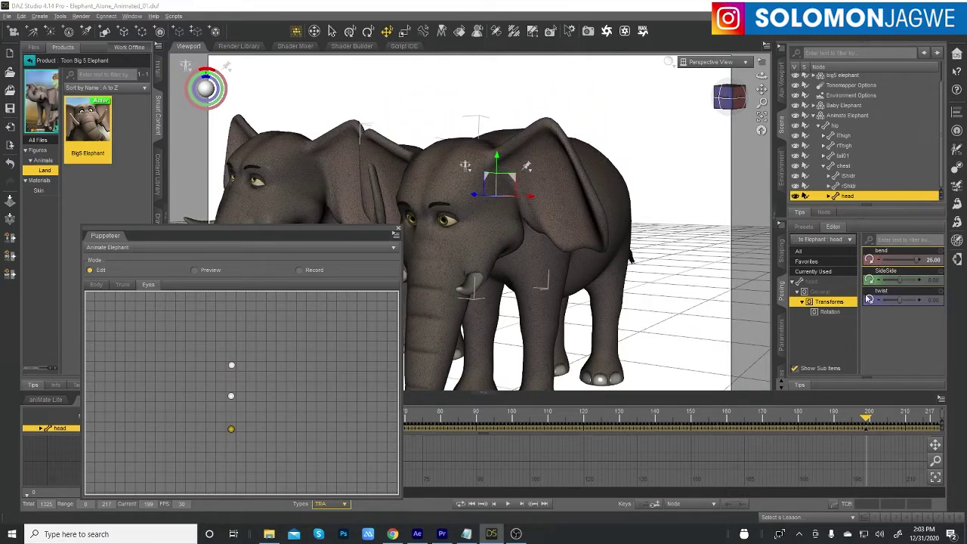
pyautogui.click(232, 398)
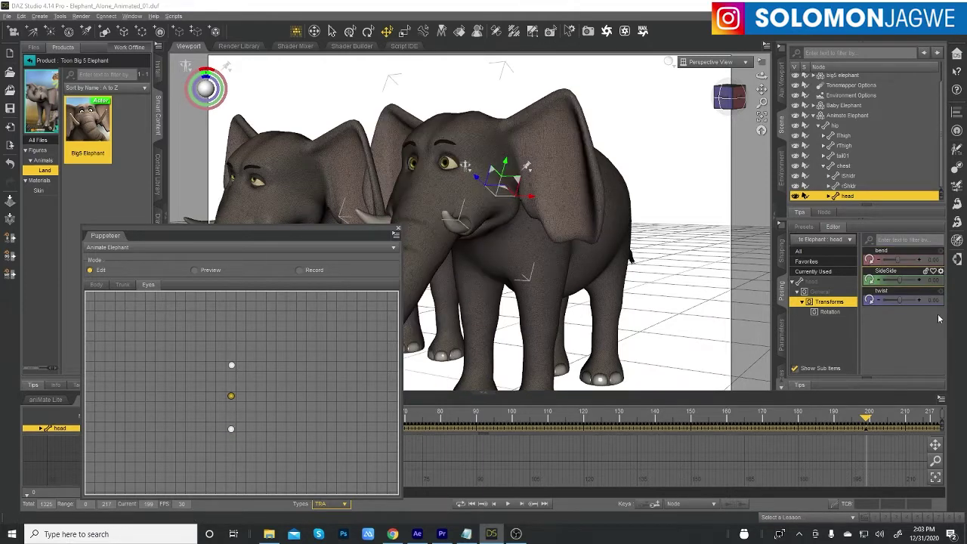
# Store head poses with SideSide -20 and 20 on either side of the neutral dot, and return to the neutral pose.
pyautogui.moveTo(901, 279); pyautogui.dragTo(847, 281)
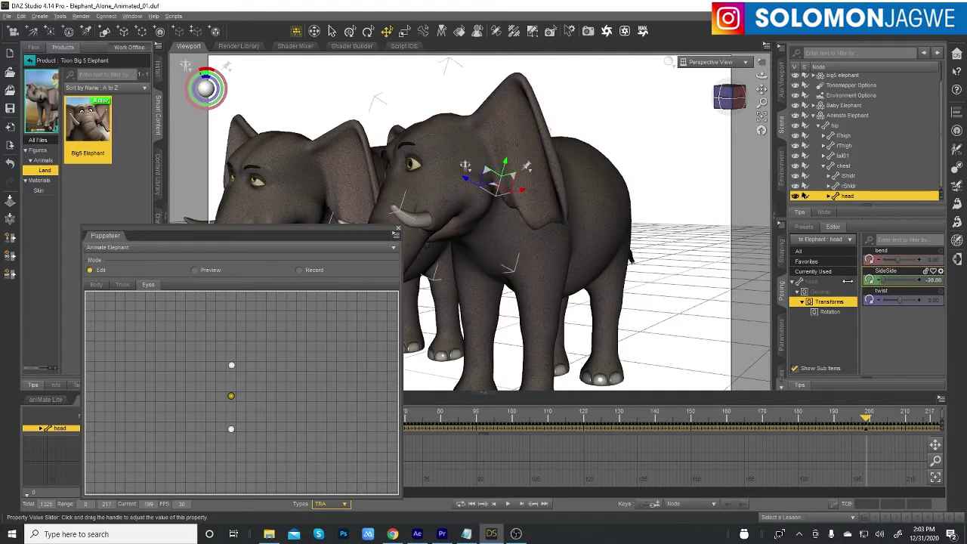
pyautogui.click(190, 393)
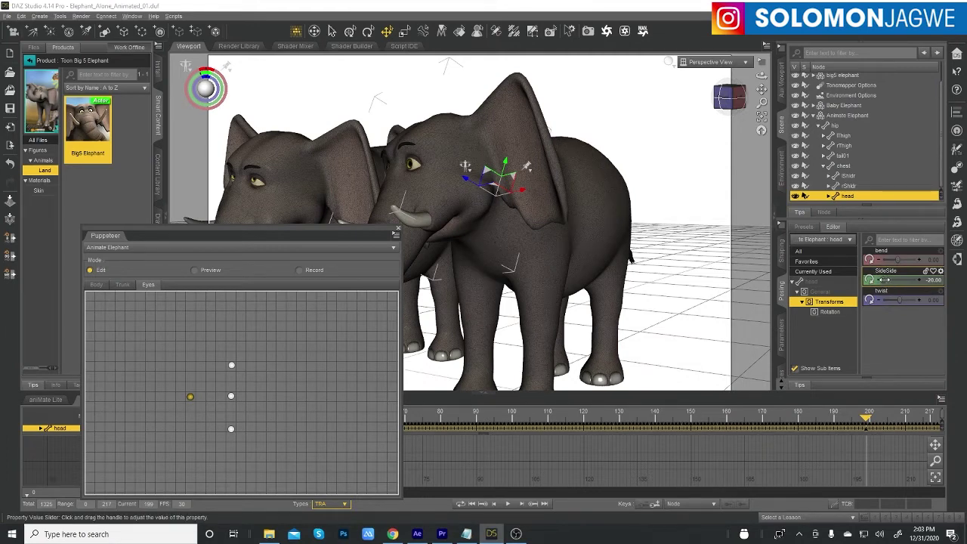
pyautogui.moveTo(882, 280); pyautogui.dragTo(937, 280)
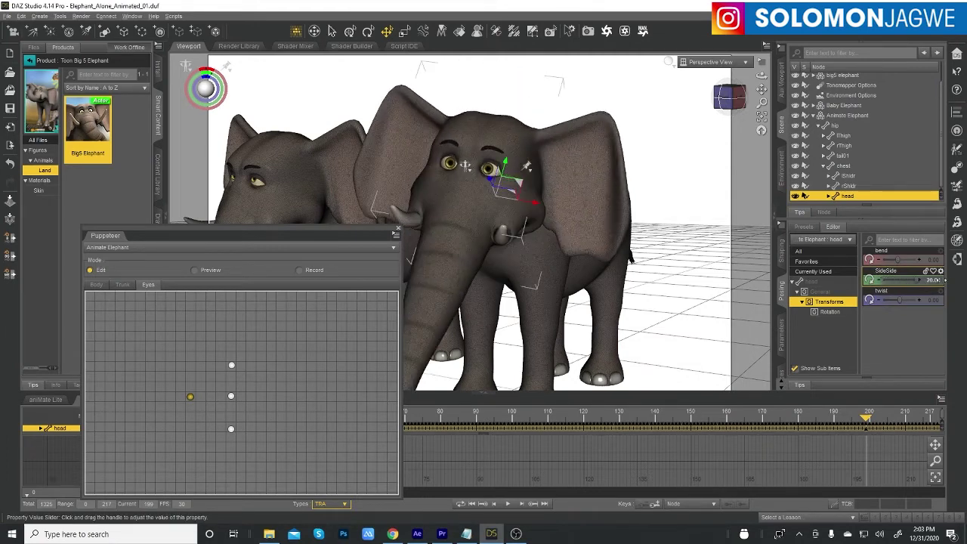
pyautogui.click(271, 397)
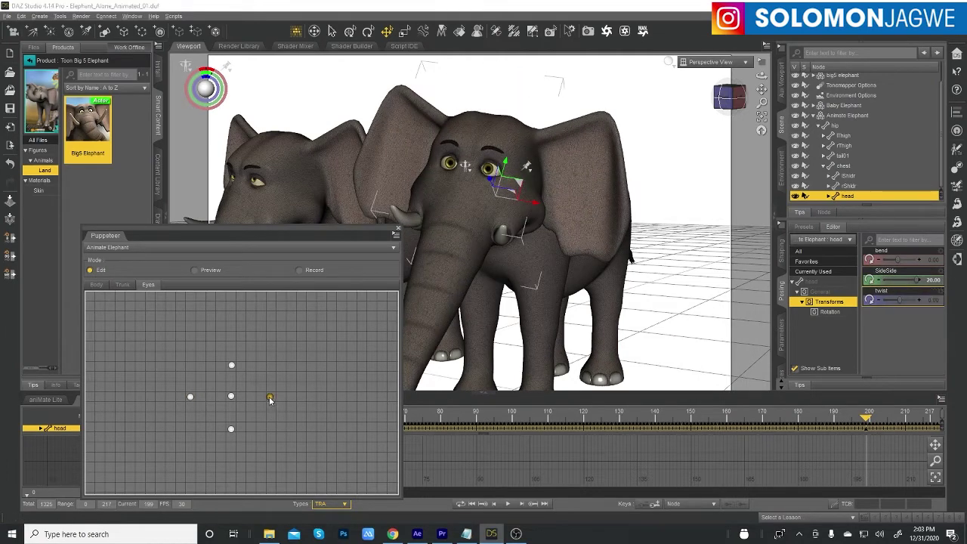
pyautogui.click(231, 398)
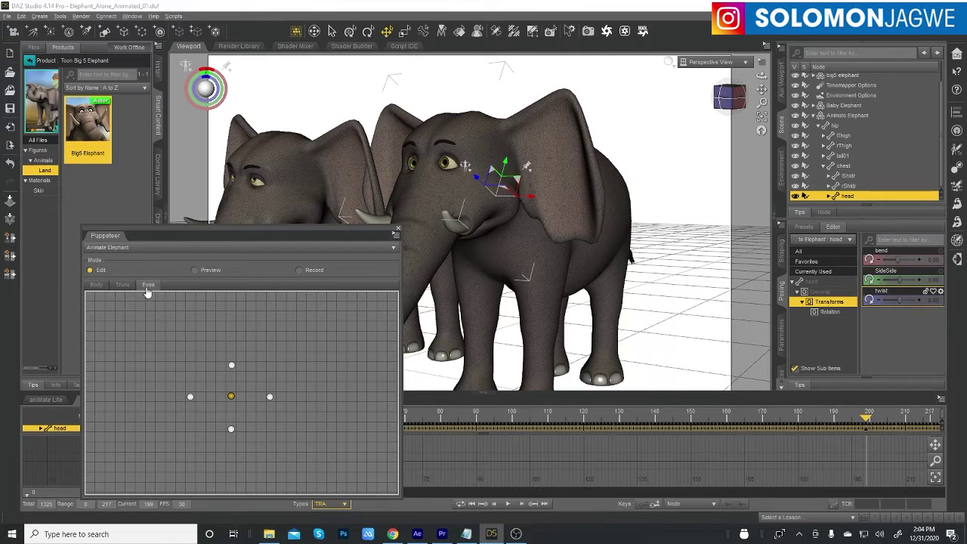
# Rename the Eyes layer in Puppeteer to Head, check the Body layer, and return to the Head layer.
pyautogui.click(396, 235)
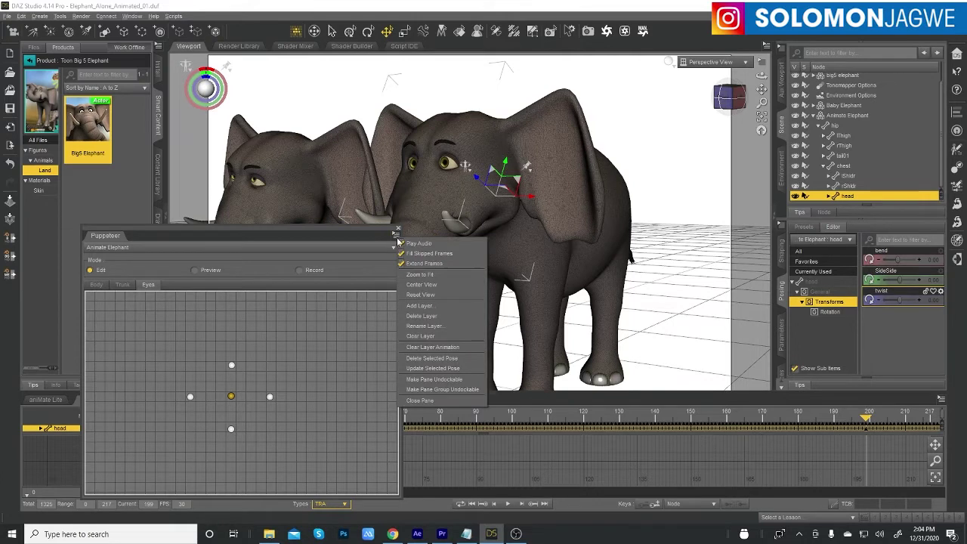
pyautogui.click(425, 327)
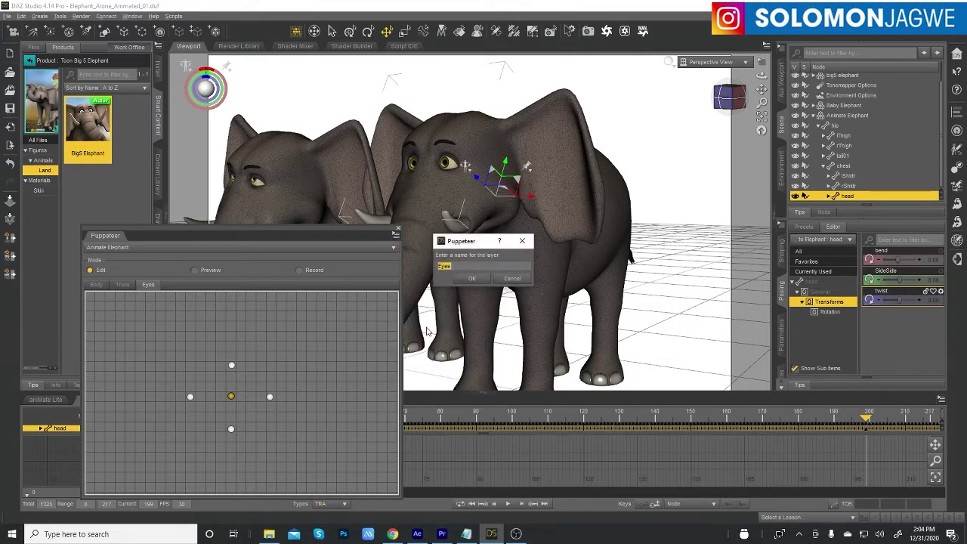
pyautogui.write('Head')
pyautogui.click(472, 278)
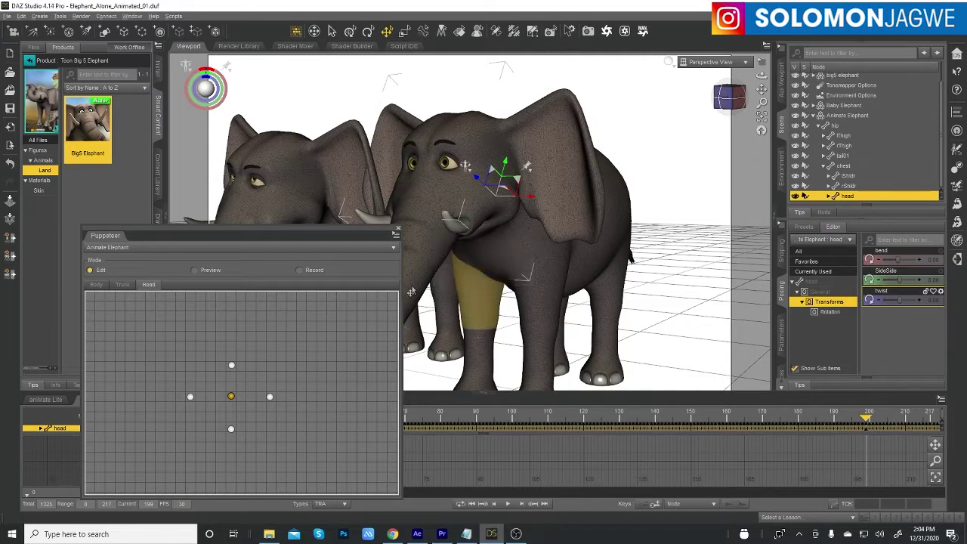
pyautogui.click(98, 286)
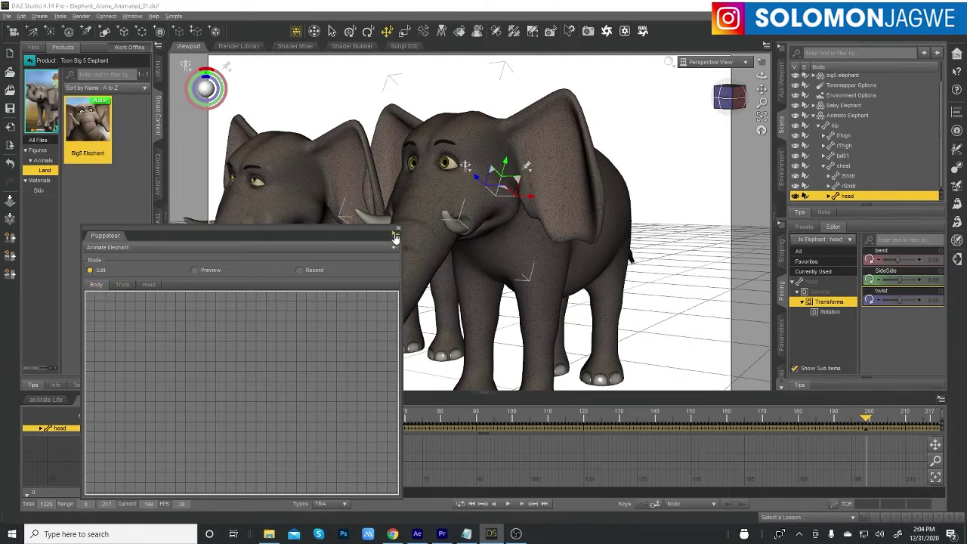
pyautogui.click(149, 286)
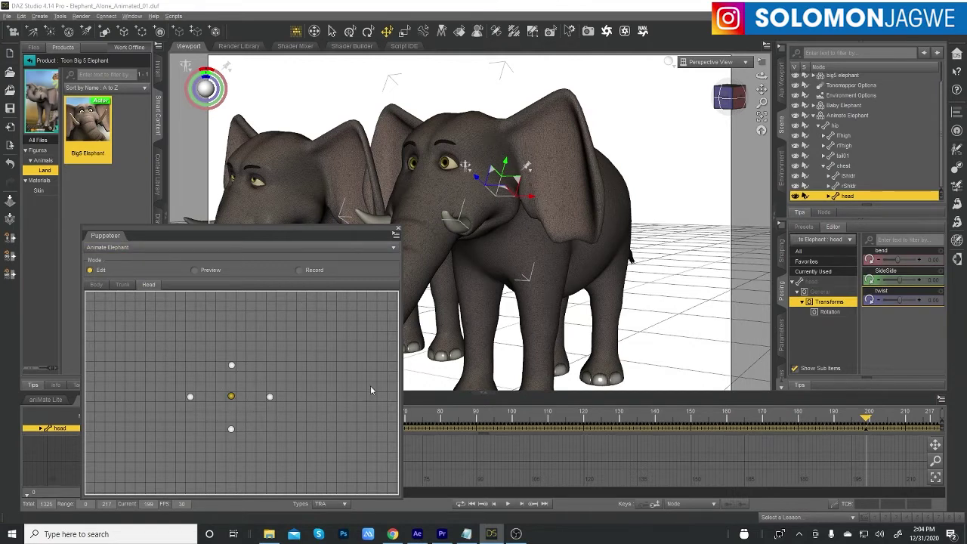
# Switch Puppeteer to Preview mode, shrink its pane to uncover the elephants, and preview blends between the head poses.
pyautogui.click(195, 270)
pyautogui.moveTo(398, 225); pyautogui.dragTo(329, 300)
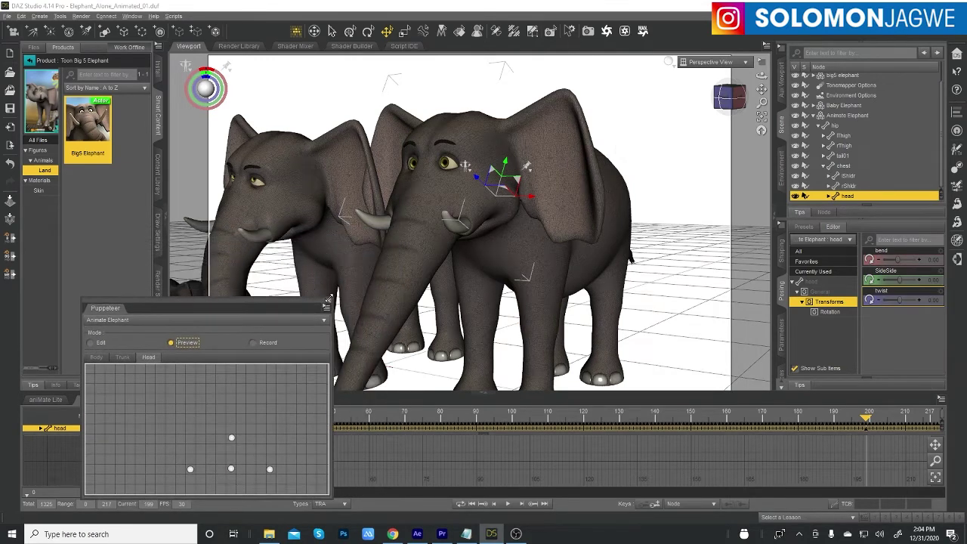
pyautogui.moveTo(270, 300); pyautogui.dragTo(261, 264)
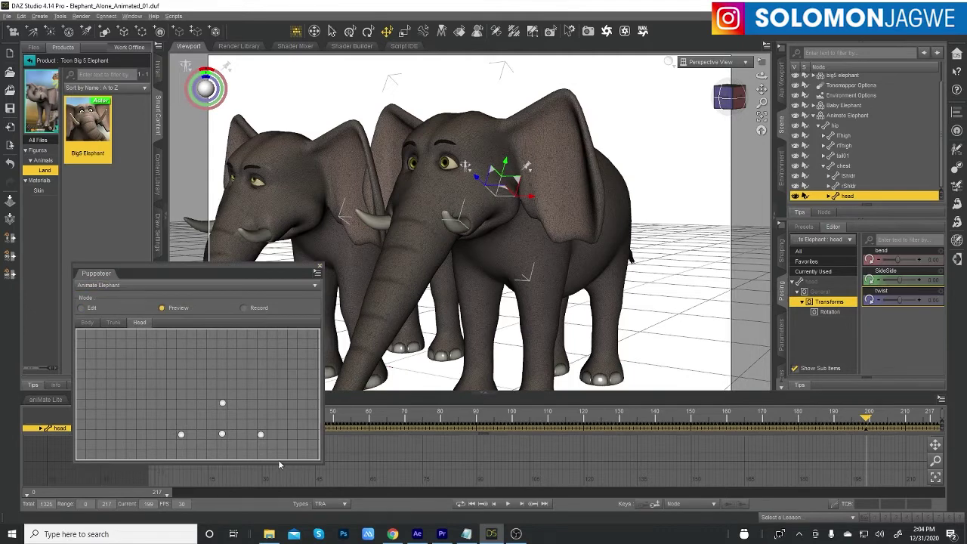
pyautogui.scroll(-5, 301, 424)
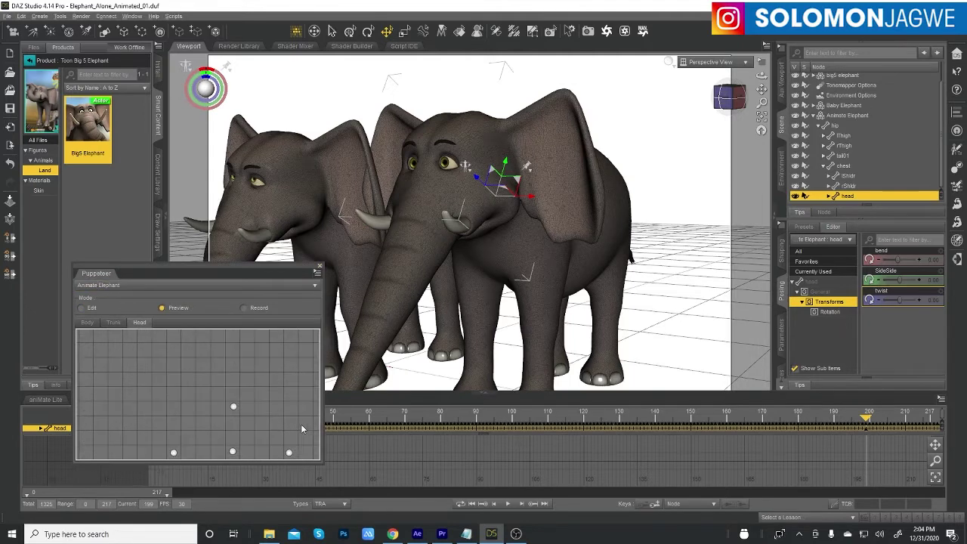
pyautogui.scroll(3, 252, 416)
pyautogui.rightClick(252, 416)
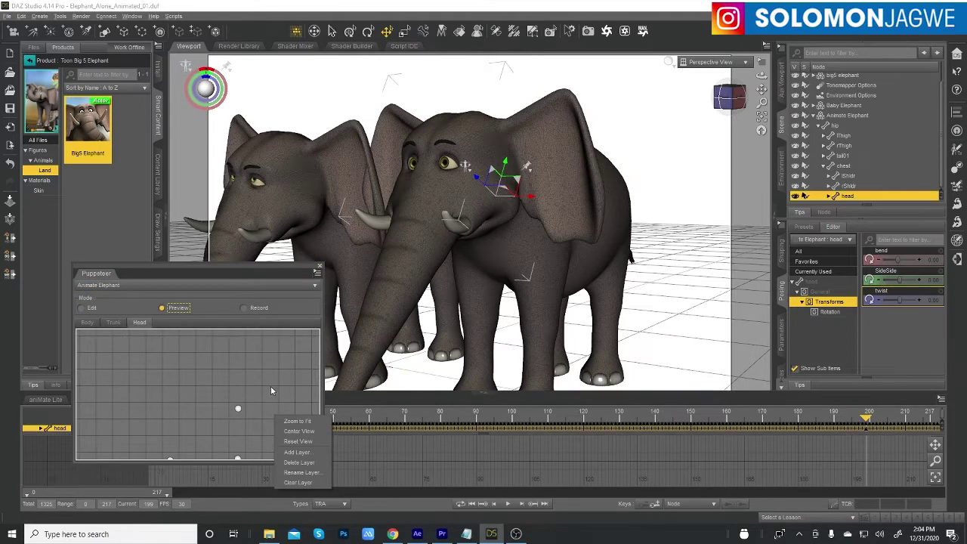
pyautogui.moveTo(271, 391); pyautogui.dragTo(272, 454)
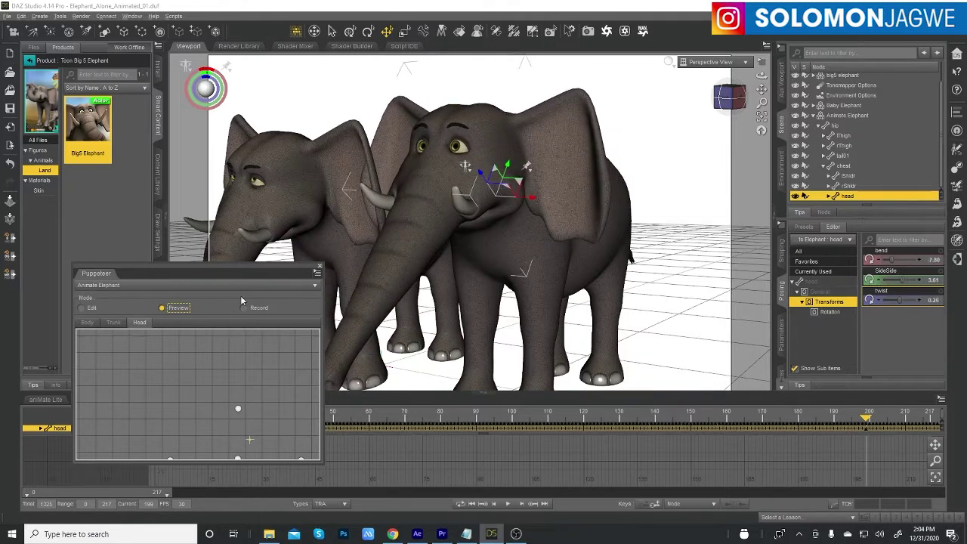
# Enlarge the Puppeteer pane so all five head pose dots fit and preview blends back toward the neutral dot.
pyautogui.scroll(-3, 254, 399)
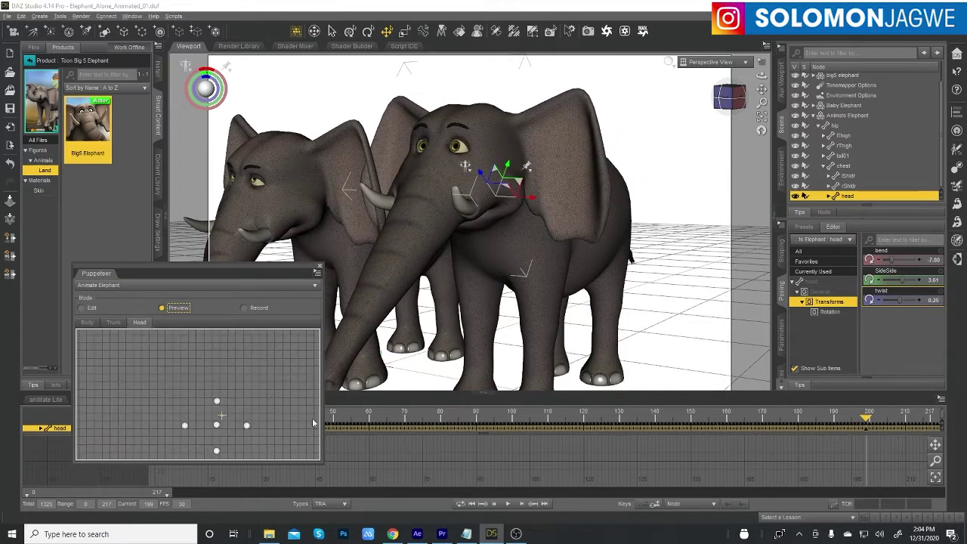
pyautogui.moveTo(318, 460); pyautogui.dragTo(310, 492)
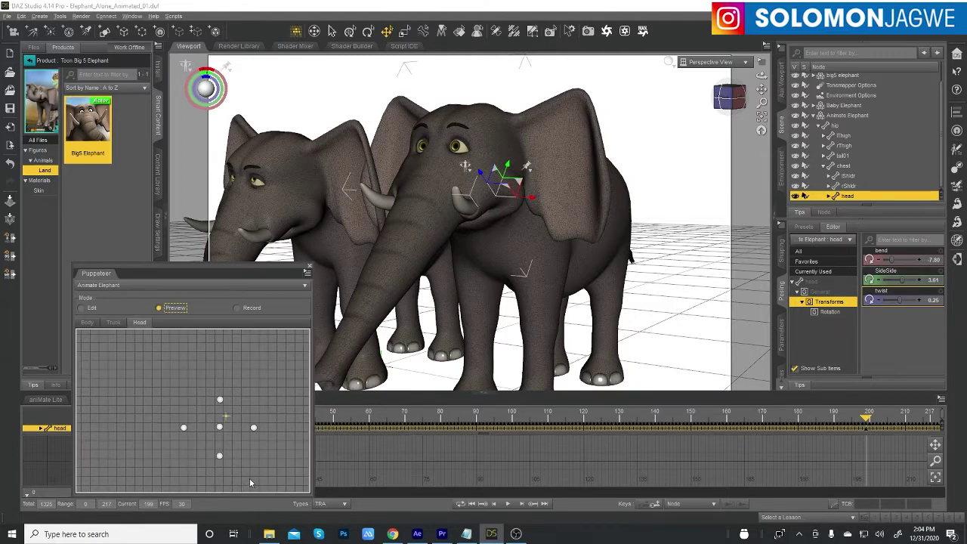
pyautogui.scroll(-2, 250, 478)
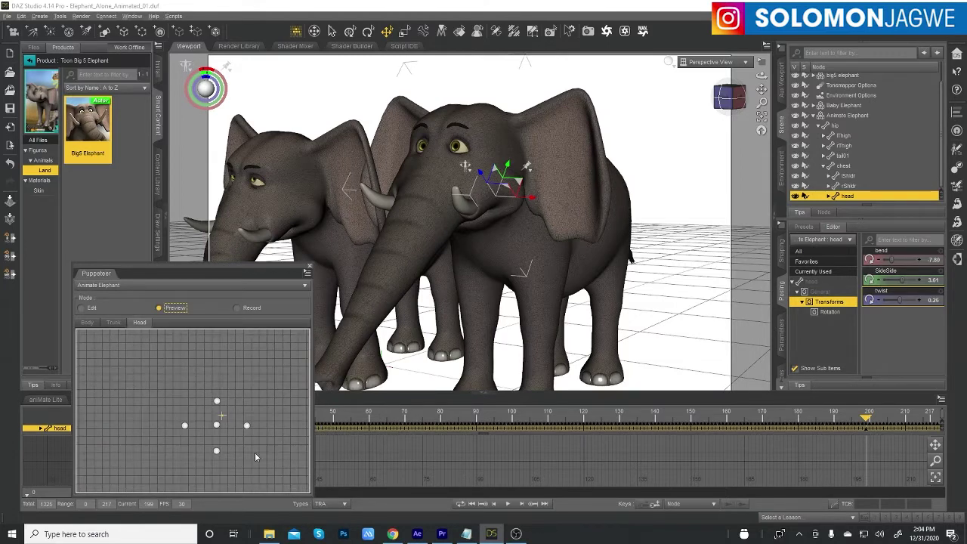
pyautogui.scroll(3, 254, 457)
pyautogui.scroll(-2, 295, 461)
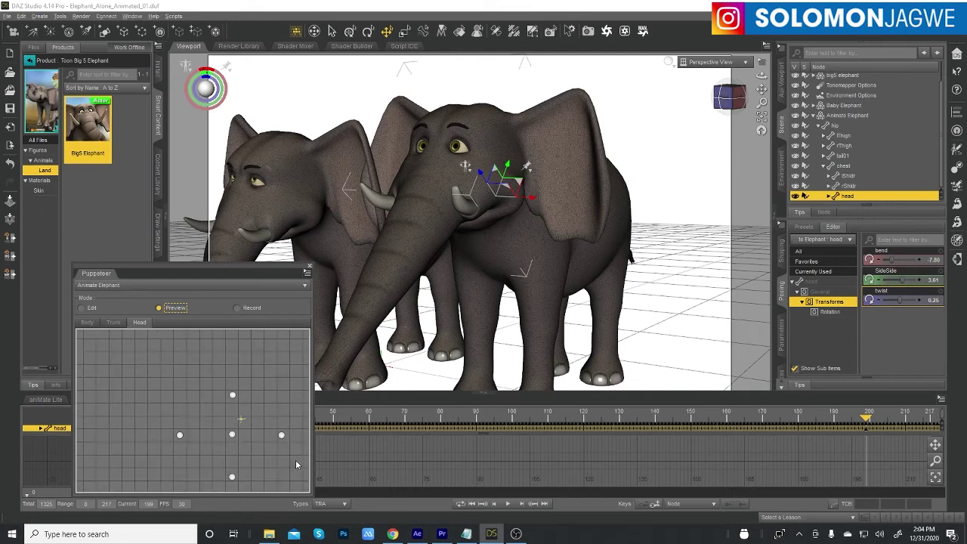
pyautogui.moveTo(287, 470); pyautogui.dragTo(232, 435)
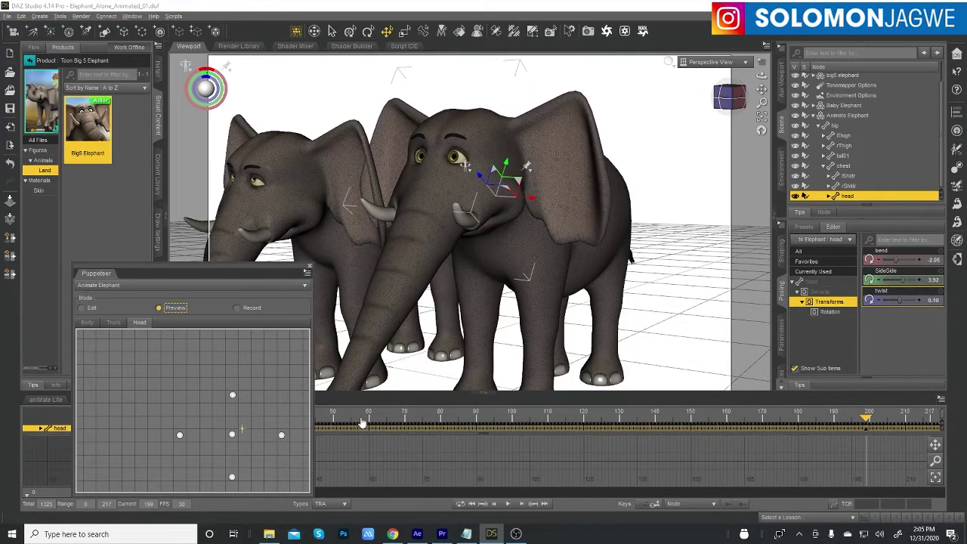
# Uncover the timeline and delete the head's selected key at frame 199.
pyautogui.moveTo(224, 266); pyautogui.dragTo(517, 354)
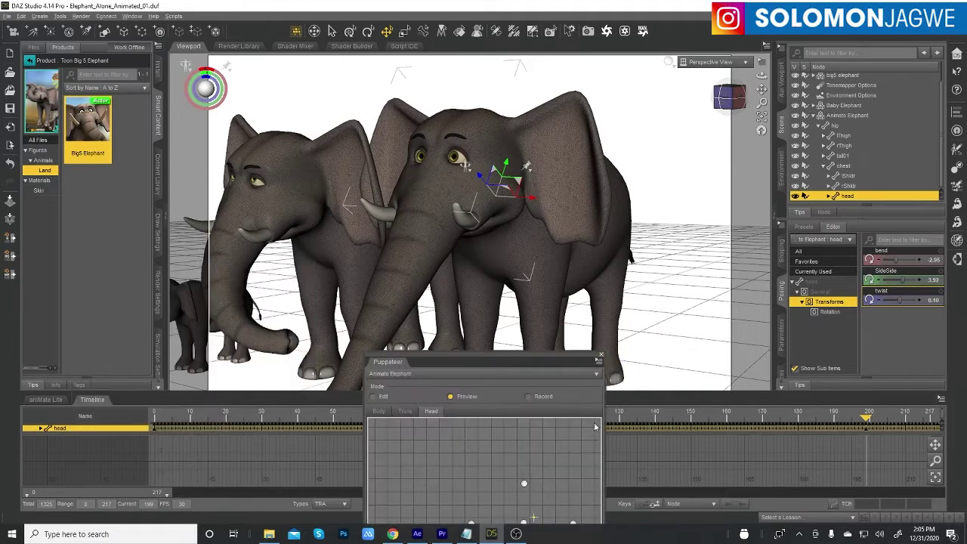
pyautogui.rightClick(867, 434)
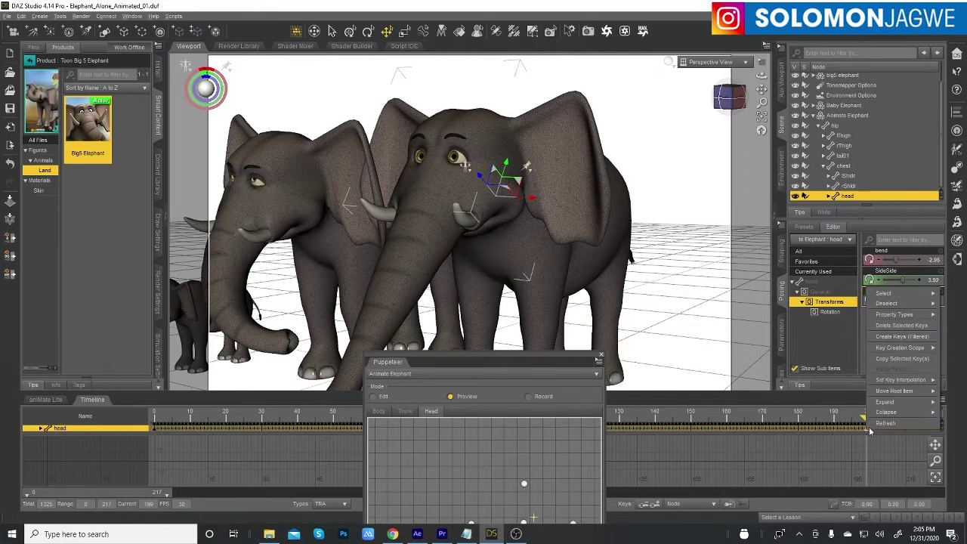
pyautogui.click(902, 325)
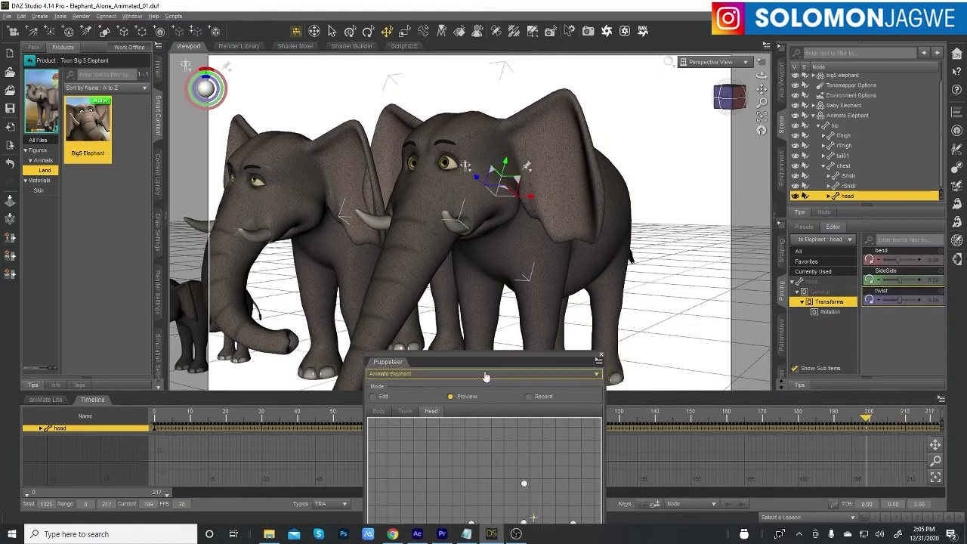
# Return to the first frame and move the Animate Elephant figure along X so it stands beside the other adult elephant.
pyautogui.moveTo(479, 357); pyautogui.dragTo(477, 457)
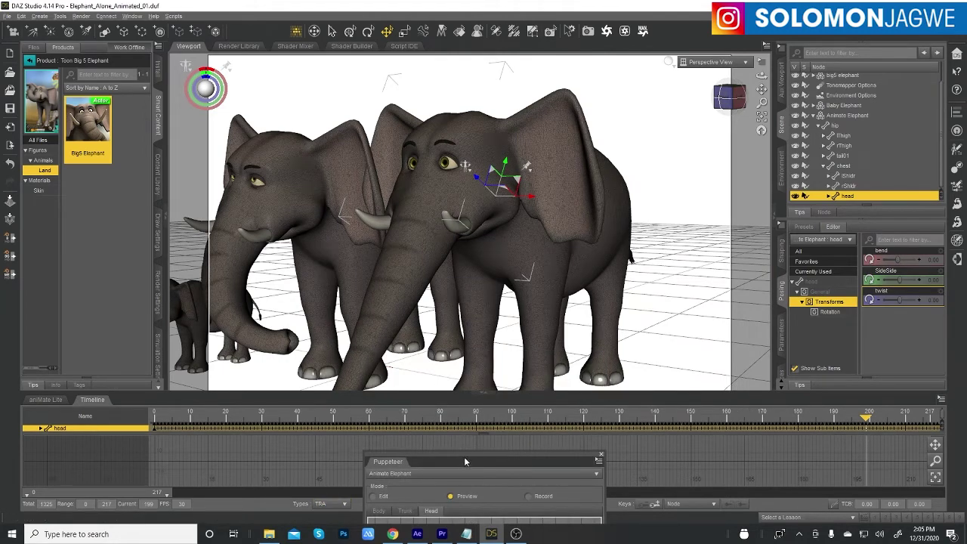
pyautogui.moveTo(465, 457); pyautogui.dragTo(641, 231)
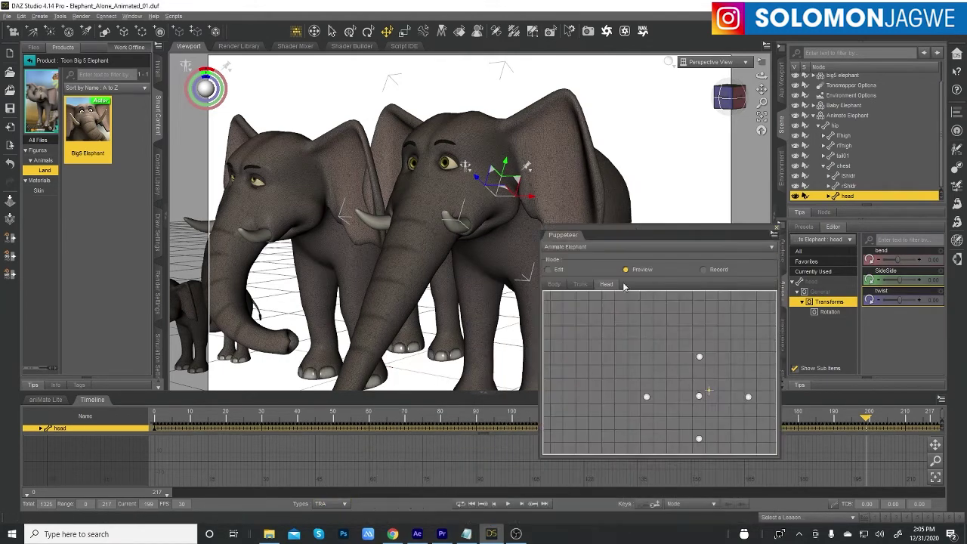
pyautogui.click(472, 504)
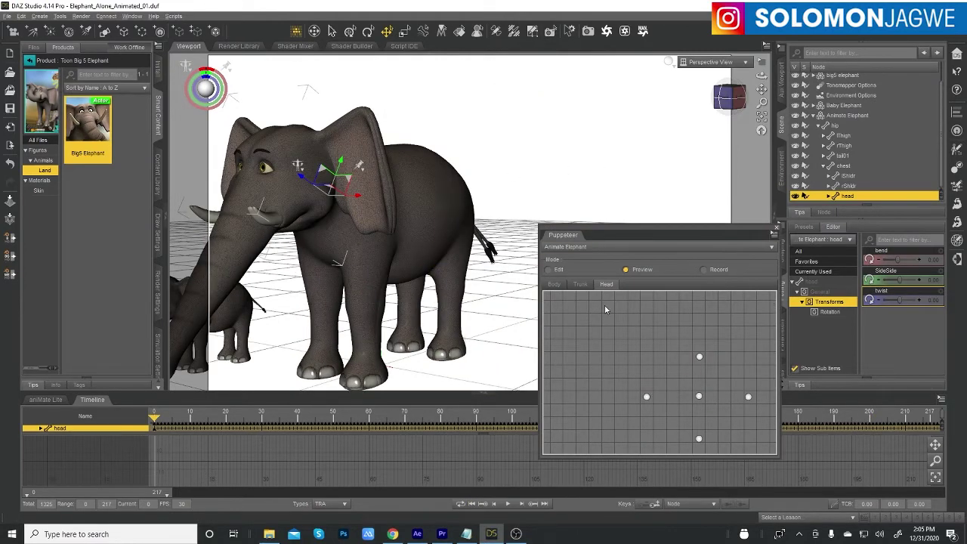
pyautogui.scroll(-5, 345, 216)
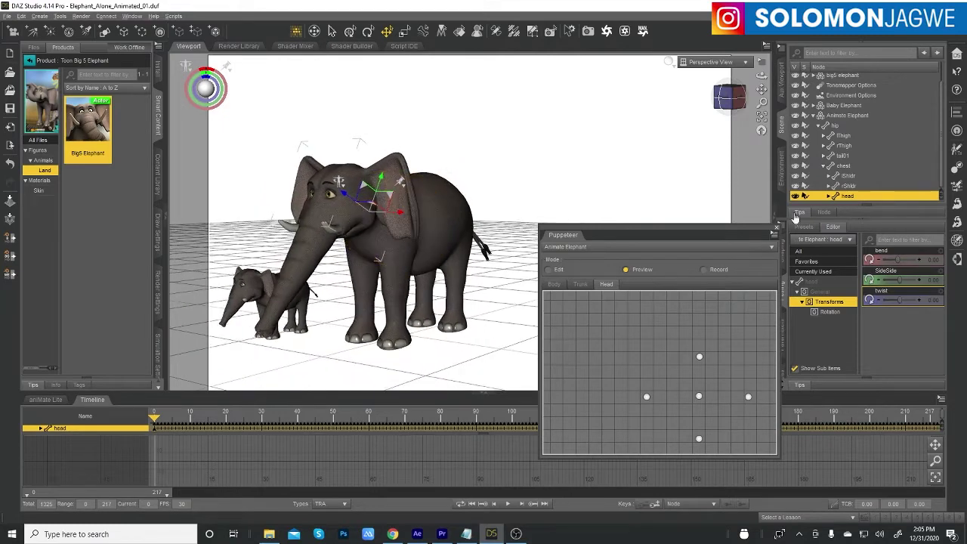
pyautogui.click(837, 117)
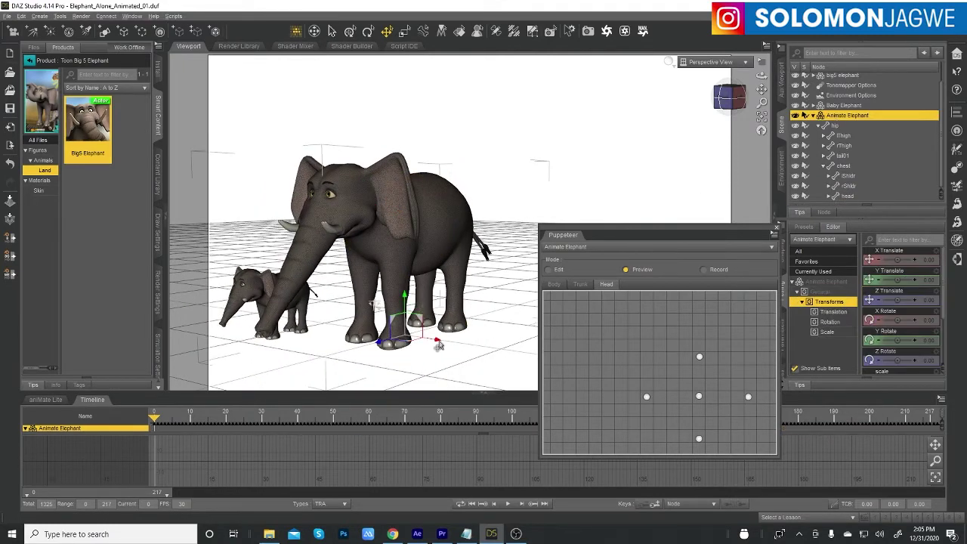
pyautogui.moveTo(438, 345); pyautogui.dragTo(610, 386)
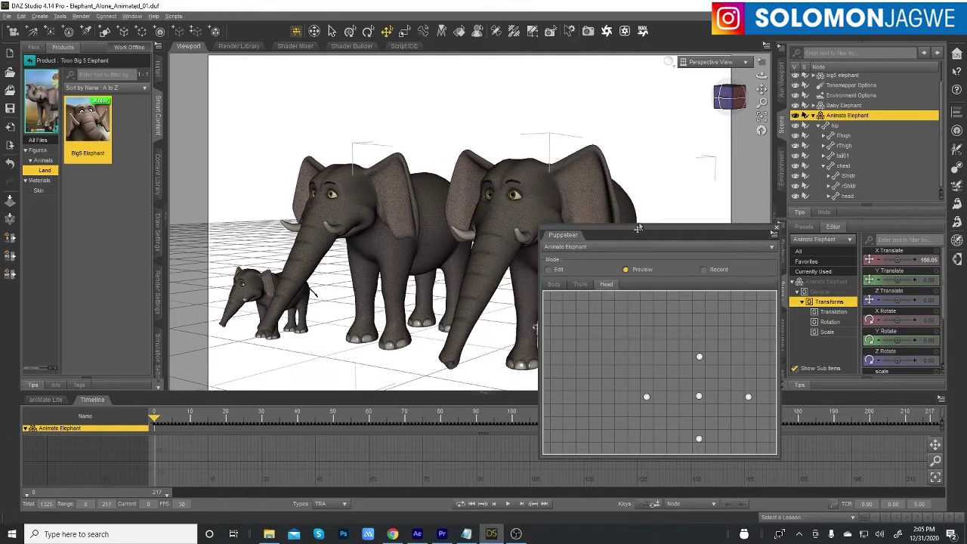
# Preview the head blend at frame 0, switch Puppeteer to Record mode, and record a head motion pass from the Head layer.
pyautogui.moveTo(681, 376); pyautogui.dragTo(687, 396)
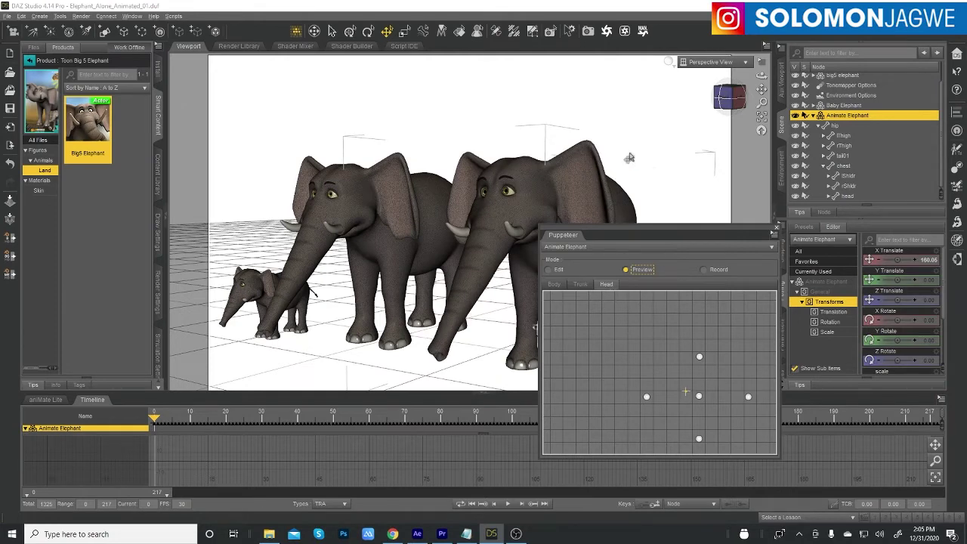
pyautogui.moveTo(663, 226); pyautogui.dragTo(648, 271)
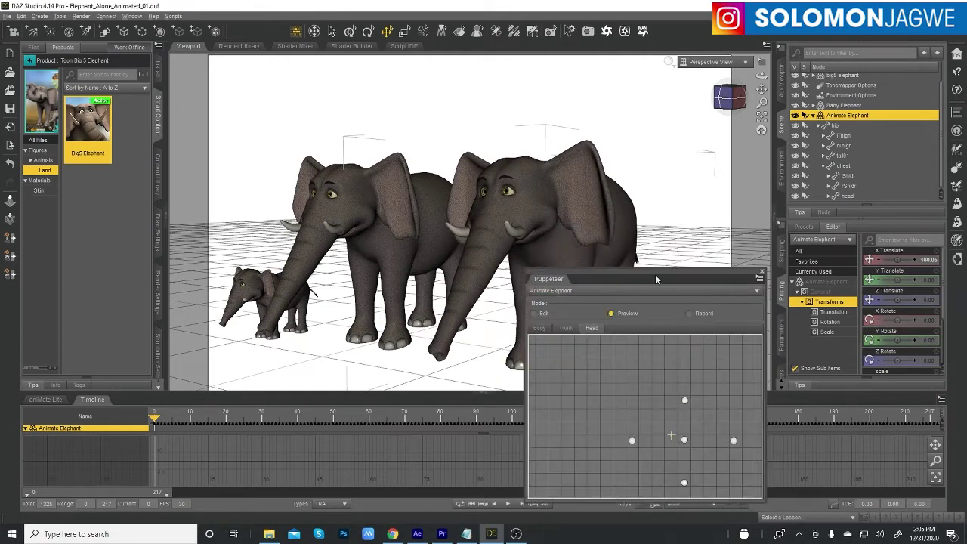
pyautogui.click(690, 314)
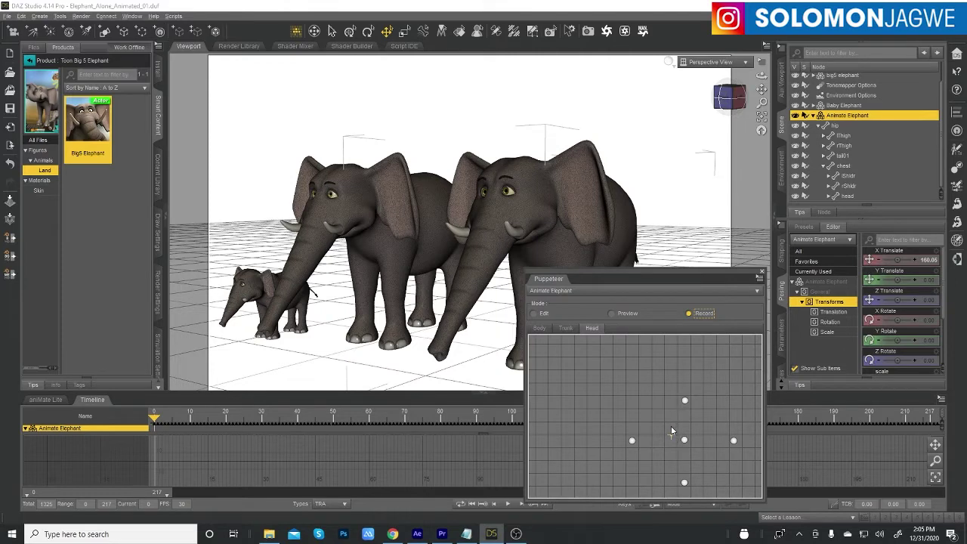
pyautogui.moveTo(669, 435)
pyautogui.mouseDown()
pyautogui.moveTo(712, 428)
pyautogui.moveTo(710, 440)
pyautogui.moveTo(697, 455)
pyautogui.moveTo(657, 453)
pyautogui.moveTo(677, 436)
pyautogui.moveTo(692, 453)
pyautogui.moveTo(673, 454)
pyautogui.moveTo(667, 439)
pyautogui.moveTo(678, 427)
pyautogui.moveTo(669, 425)
pyautogui.moveTo(656, 444)
pyautogui.moveTo(669, 461)
pyautogui.moveTo(703, 460)
pyautogui.moveTo(714, 444)
pyautogui.moveTo(708, 435)
pyautogui.moveTo(669, 438)
pyautogui.moveTo(670, 420)
pyautogui.moveTo(696, 422)
pyautogui.moveTo(707, 441)
pyautogui.moveTo(688, 453)
pyautogui.moveTo(671, 444)
pyautogui.moveTo(681, 423)
pyautogui.moveTo(712, 441)
pyautogui.moveTo(696, 464)
pyautogui.moveTo(669, 463)
pyautogui.moveTo(659, 441)
pyautogui.moveTo(668, 427)
pyautogui.moveTo(654, 437)
pyautogui.moveTo(665, 458)
pyautogui.moveTo(706, 433)
pyautogui.moveTo(682, 446)
pyautogui.mouseUp()
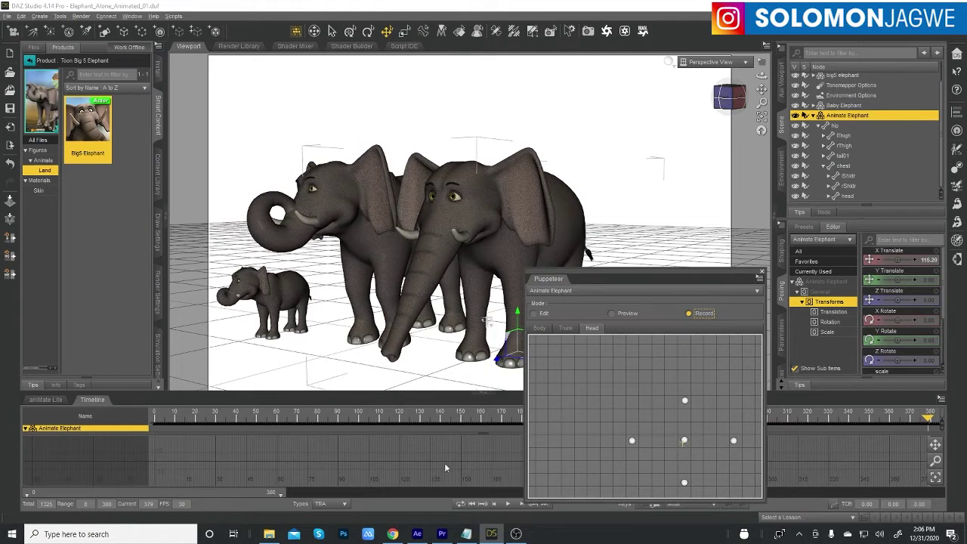
# Return to the first frame, move the Puppeteer pane off the playback controls, and play the recorded head animation.
pyautogui.click(461, 503)
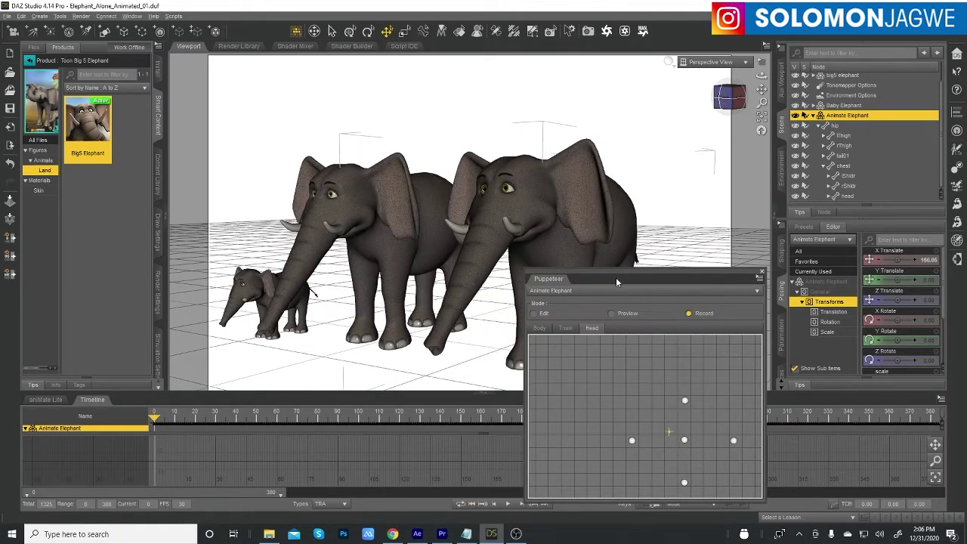
pyautogui.moveTo(619, 275); pyautogui.dragTo(688, 342)
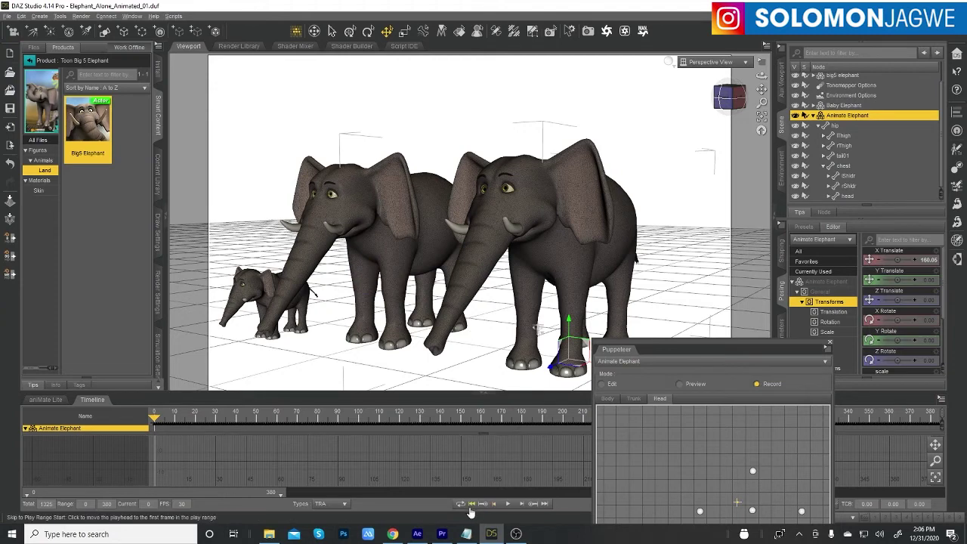
pyautogui.click(508, 504)
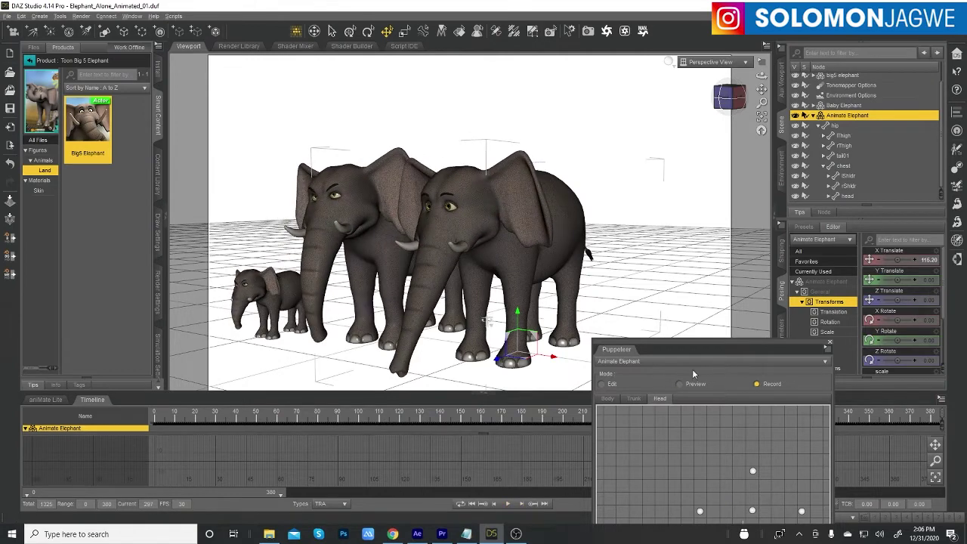
# Return to the first frame, show Puppeteer's Trunk layer, and select the Animate Elephant's trunk01 bone with the trunk uncovered.
pyautogui.click(634, 400)
pyautogui.click(492, 533)
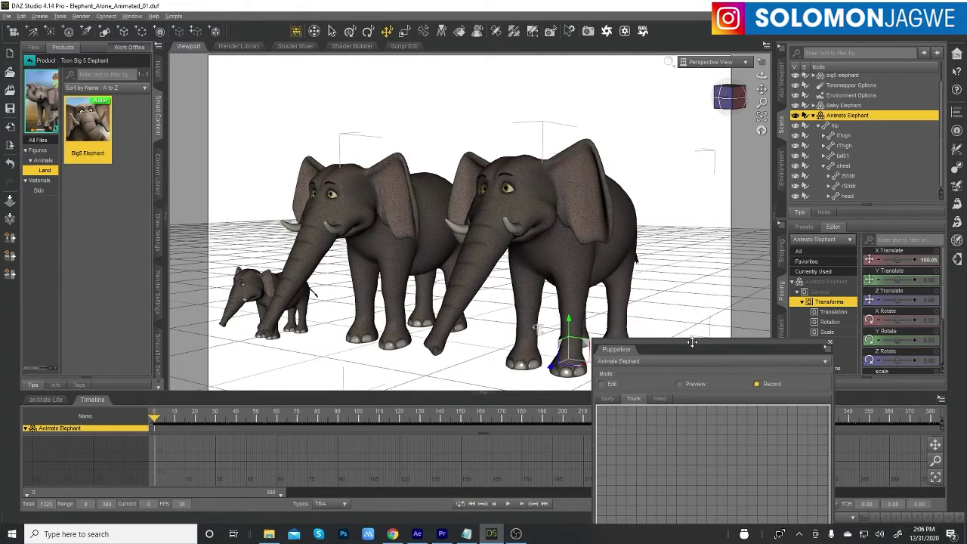
pyautogui.moveTo(692, 343); pyautogui.dragTo(344, 291)
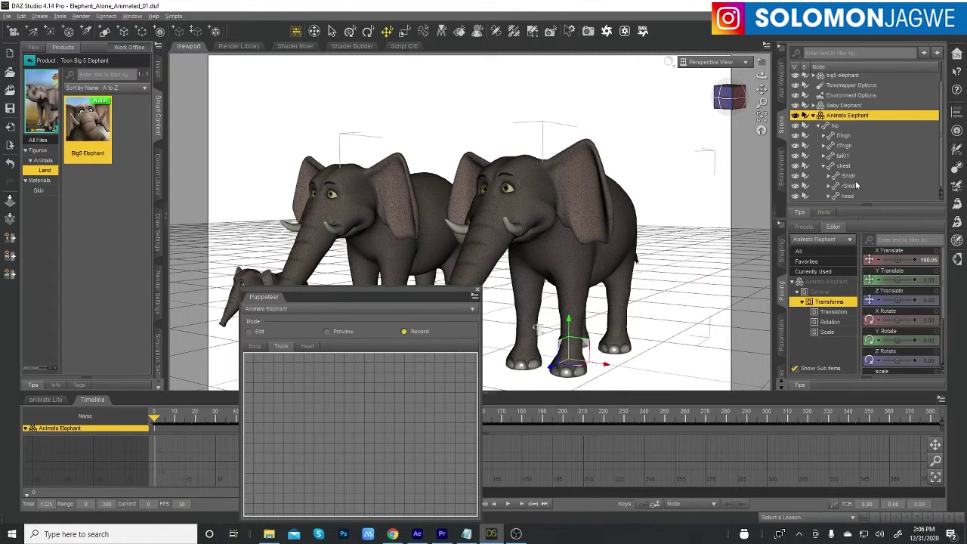
pyautogui.click(485, 221)
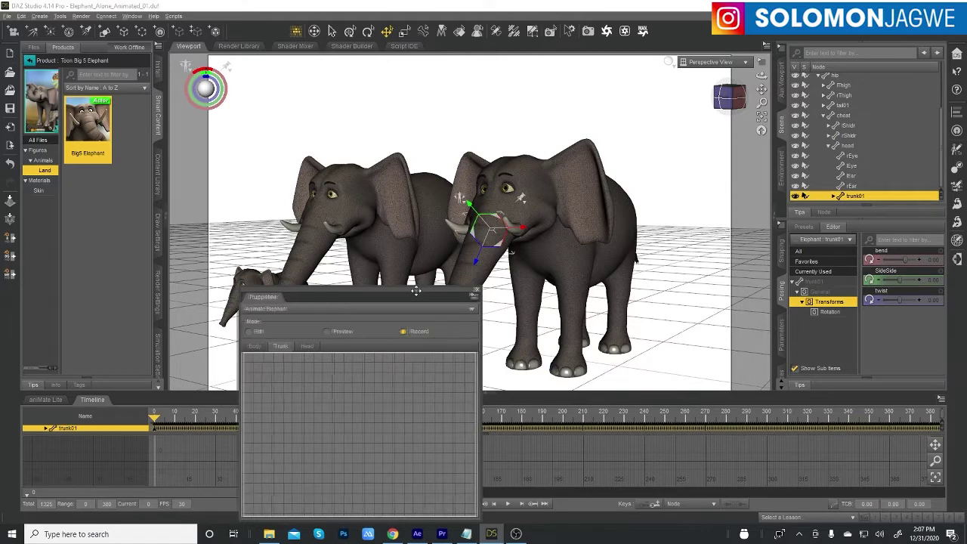
pyautogui.moveTo(415, 290); pyautogui.dragTo(363, 293)
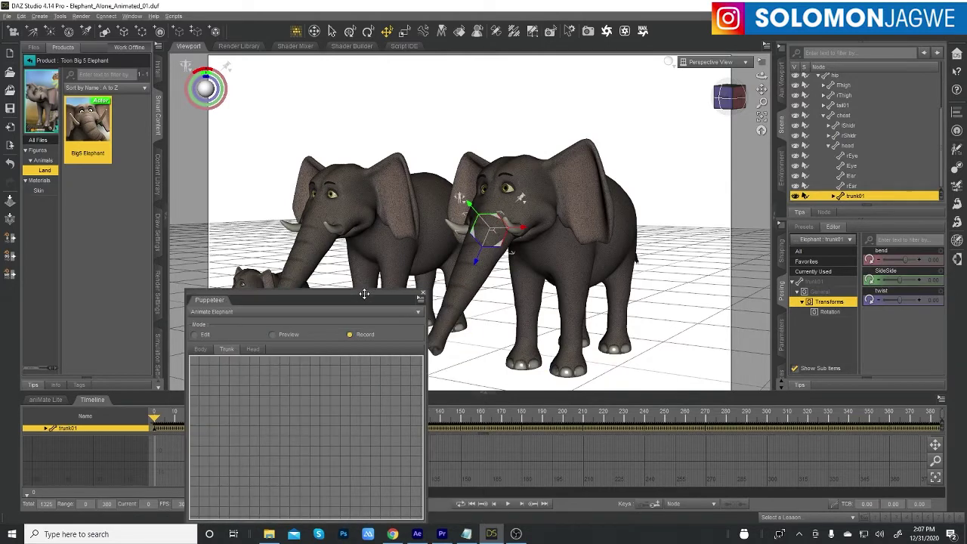
# Set the bend of the trunk's tip bone, trunk16, to -20 and select the trunk01 bone again.
pyautogui.click(436, 345)
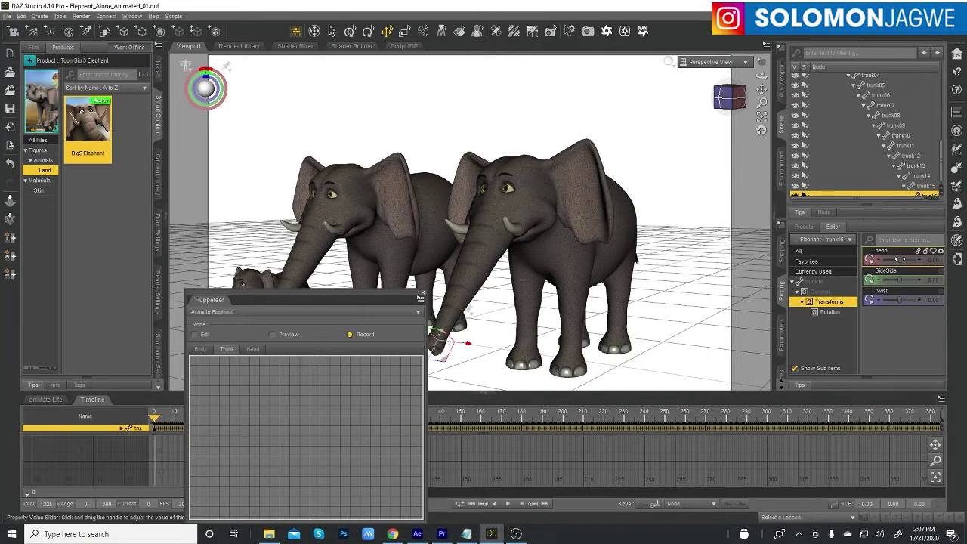
pyautogui.moveTo(904, 260); pyautogui.dragTo(878, 262)
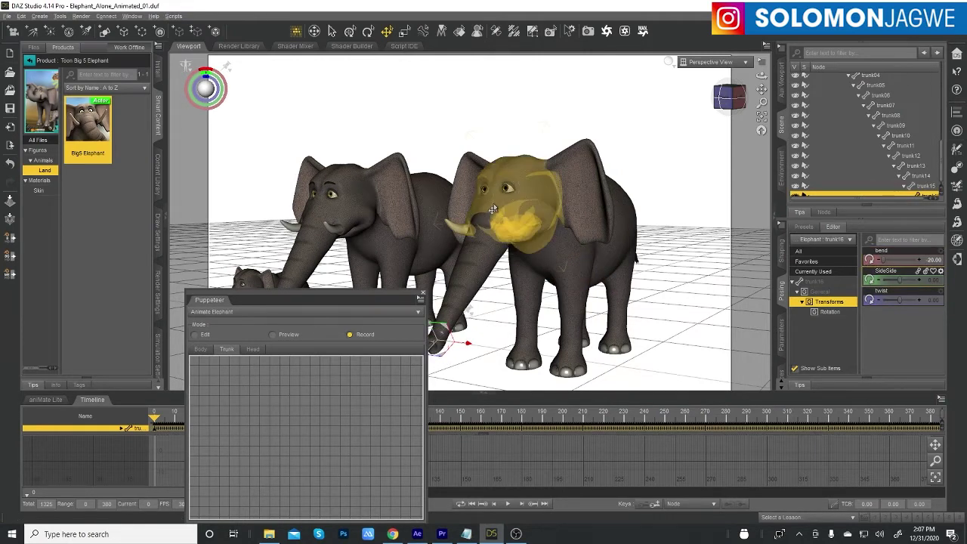
pyautogui.click(486, 225)
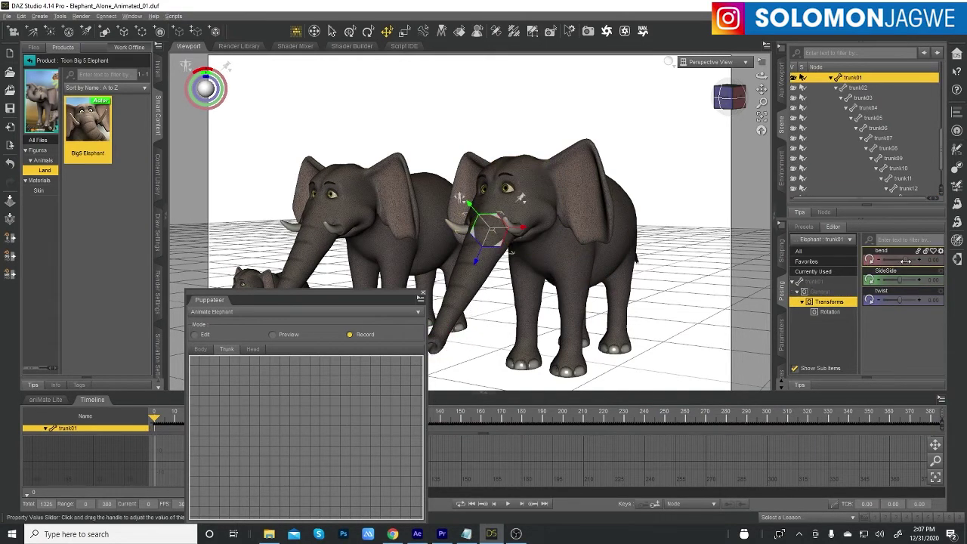
# Try trunk01's bend at 20, set its SideSide to 0.61, and return the bend to 0.
pyautogui.moveTo(906, 261)
pyautogui.mouseDown()
pyautogui.moveTo(879, 262)
pyautogui.moveTo(928, 260)
pyautogui.moveTo(881, 262)
pyautogui.moveTo(919, 260)
pyautogui.moveTo(890, 282)
pyautogui.moveTo(907, 280)
pyautogui.moveTo(879, 281)
pyautogui.moveTo(900, 280)
pyautogui.mouseUp()
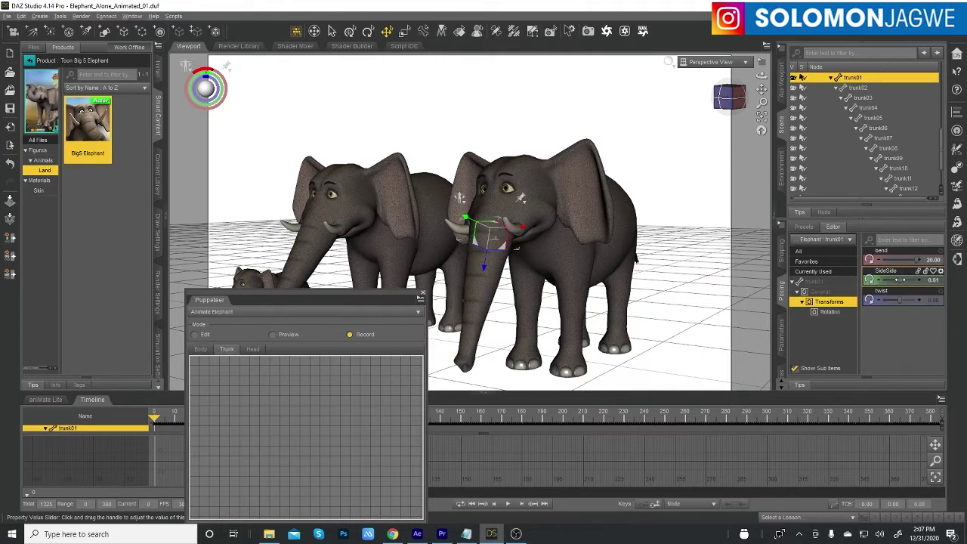
pyautogui.click(941, 252)
pyautogui.click(942, 277)
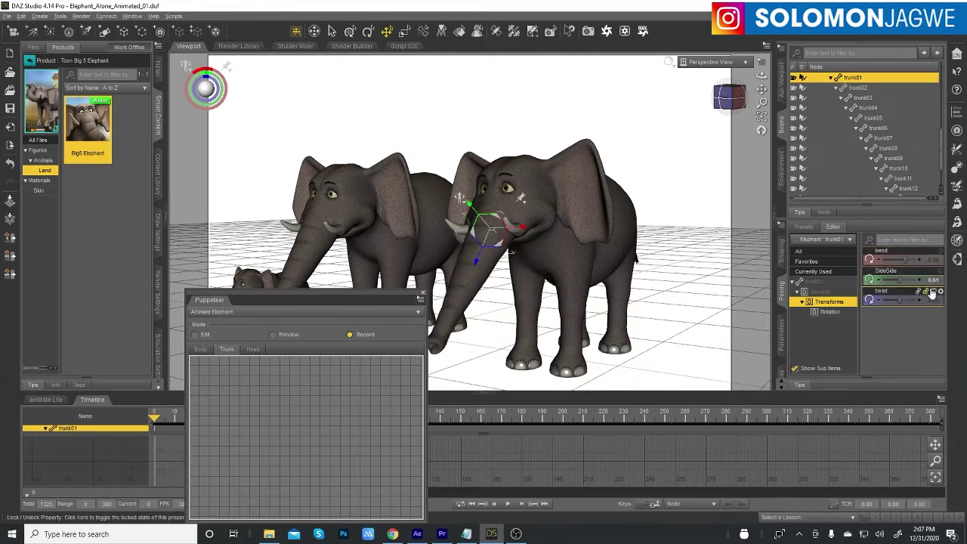
pyautogui.click(941, 272)
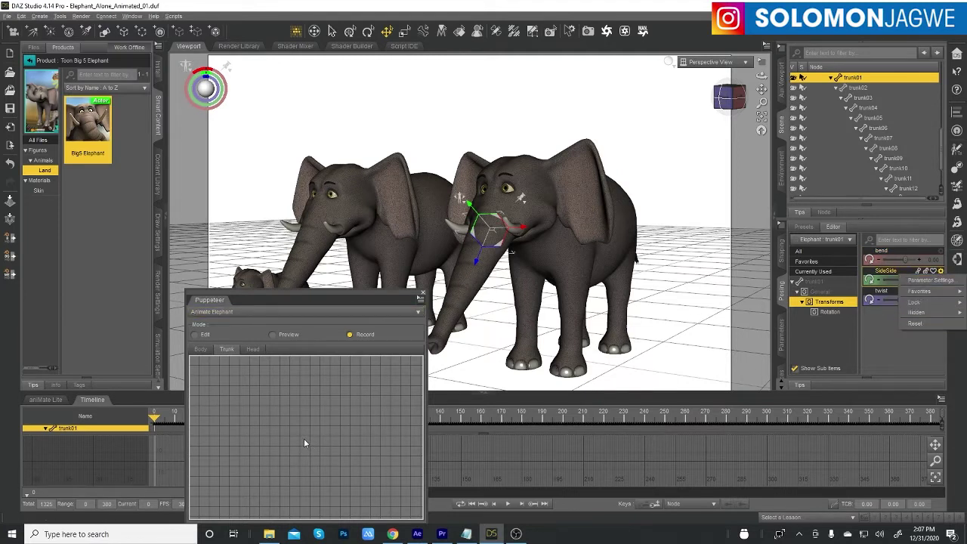
pyautogui.click(890, 338)
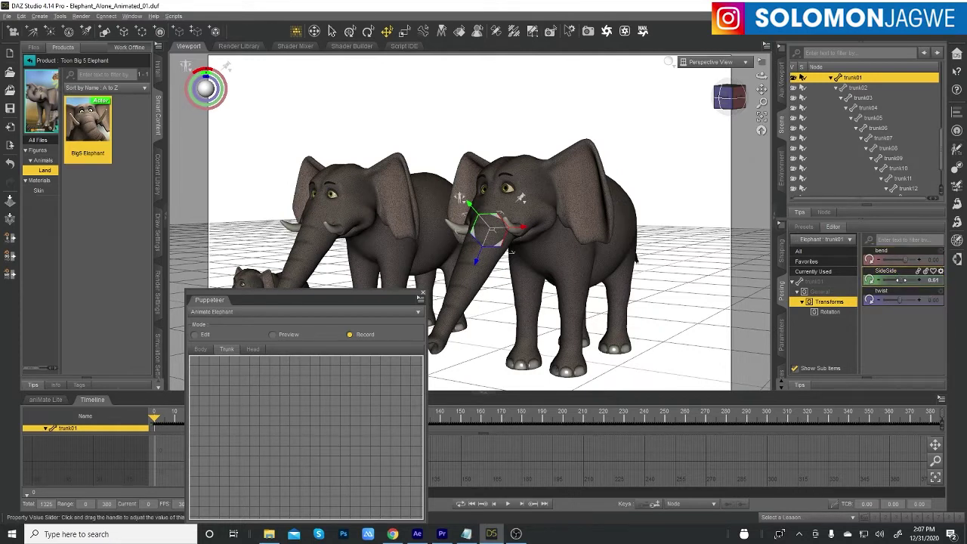
pyautogui.moveTo(906, 280); pyautogui.dragTo(899, 300)
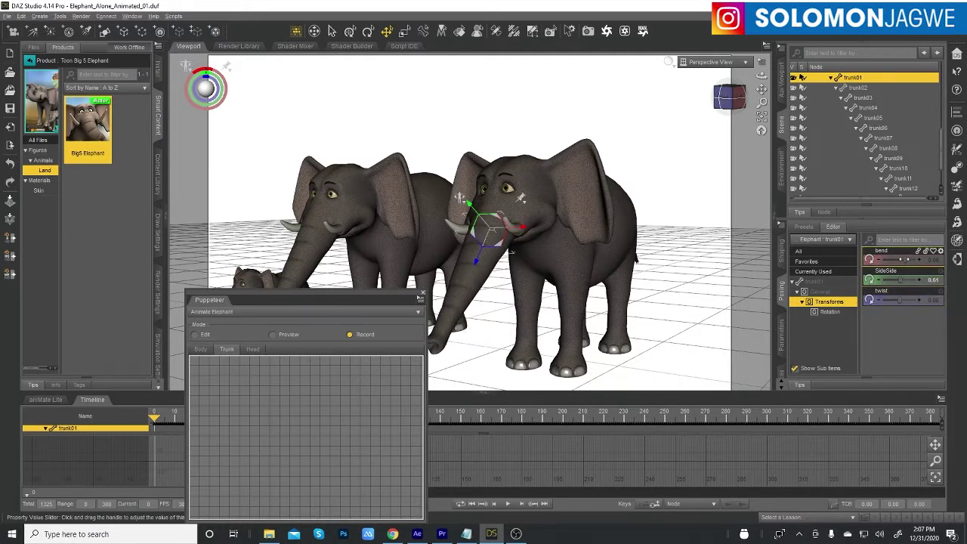
# In Puppeteer's Edit mode, store trunk01 bend poses of 20 and -40 as two separate points on the Trunk layer.
pyautogui.moveTo(899, 260); pyautogui.dragTo(954, 259)
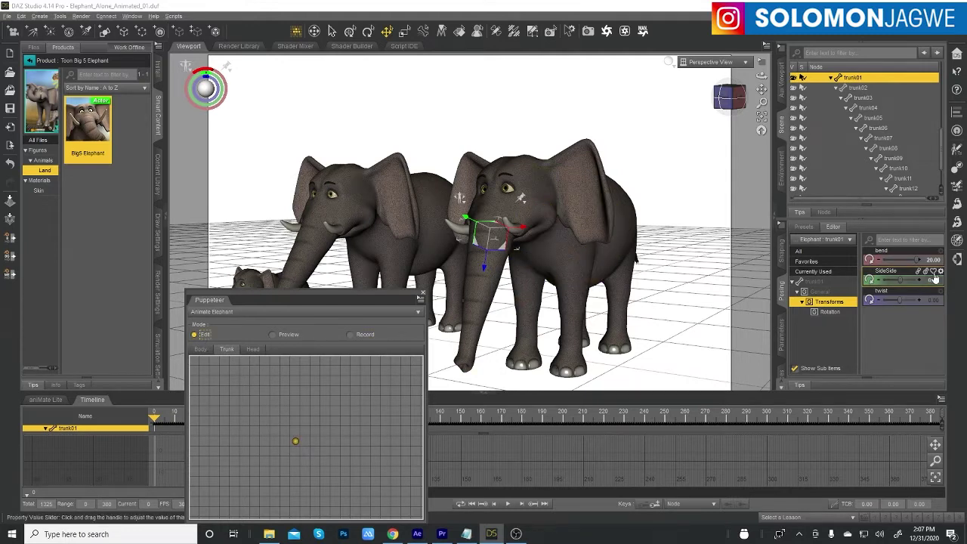
pyautogui.moveTo(915, 260); pyautogui.dragTo(858, 267)
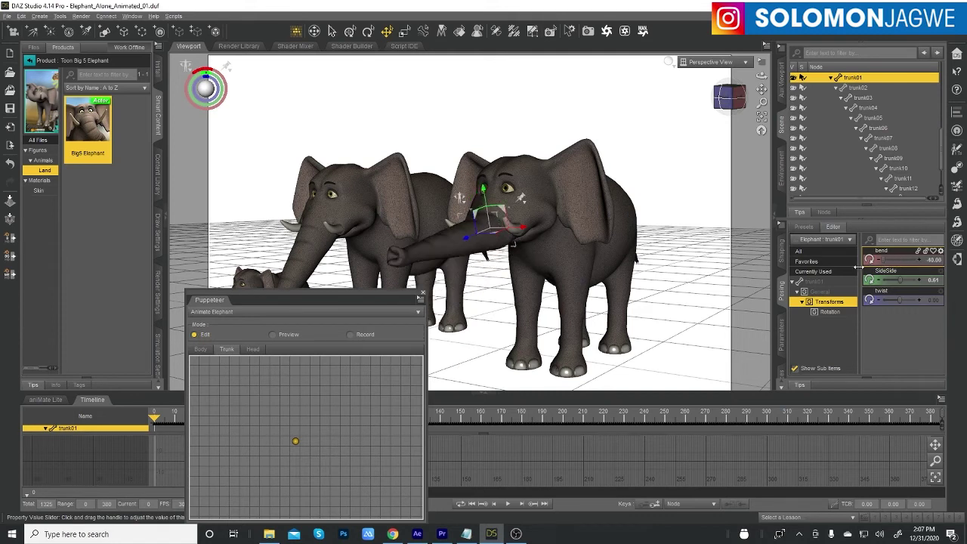
pyautogui.click(295, 417)
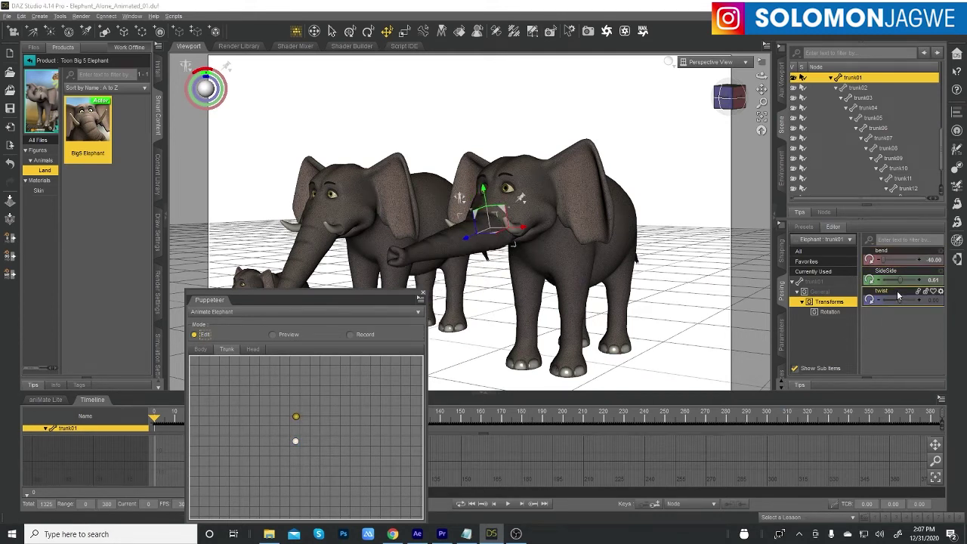
# Recall the bend 20 pose and store SideSide variations of -20 and 20 as points on either side of it.
pyautogui.click(295, 442)
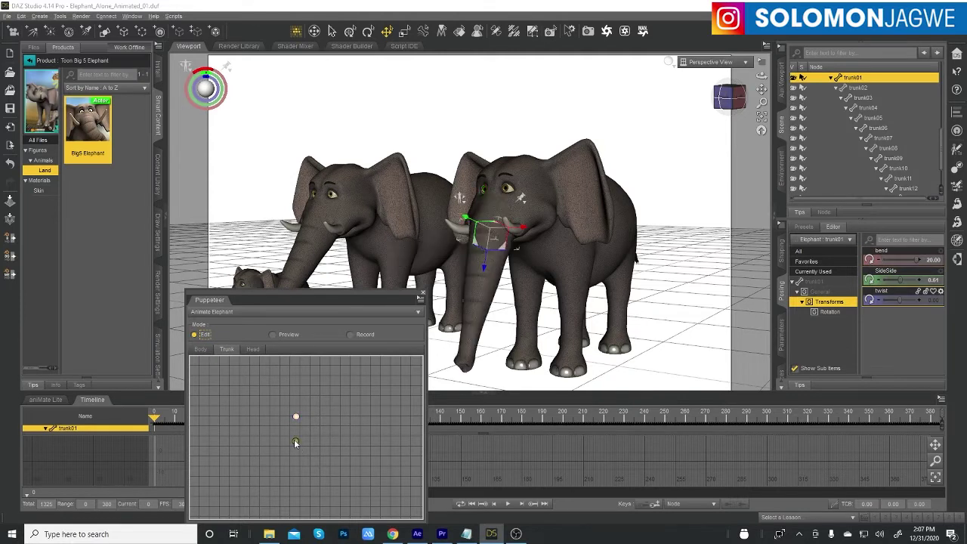
pyautogui.moveTo(902, 279); pyautogui.dragTo(864, 284)
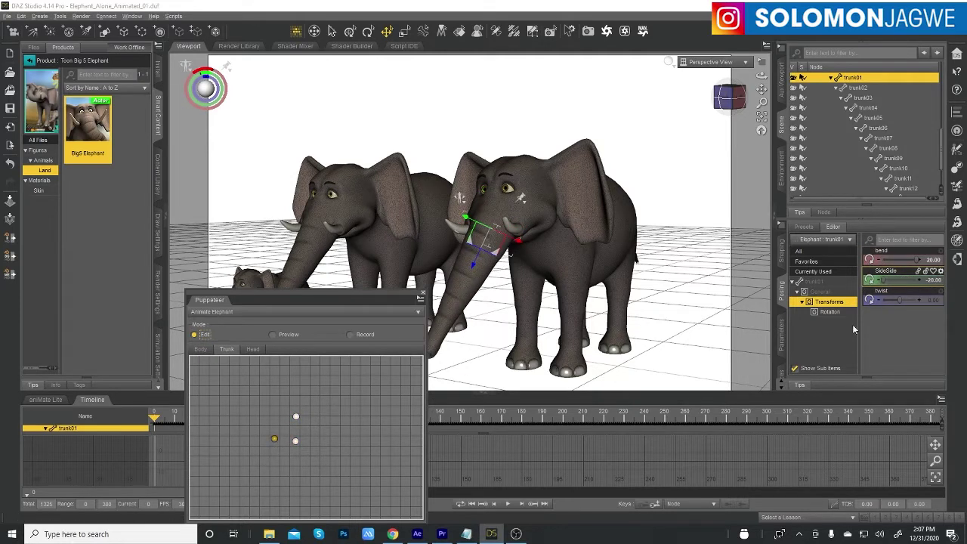
pyautogui.moveTo(883, 280); pyautogui.dragTo(918, 280)
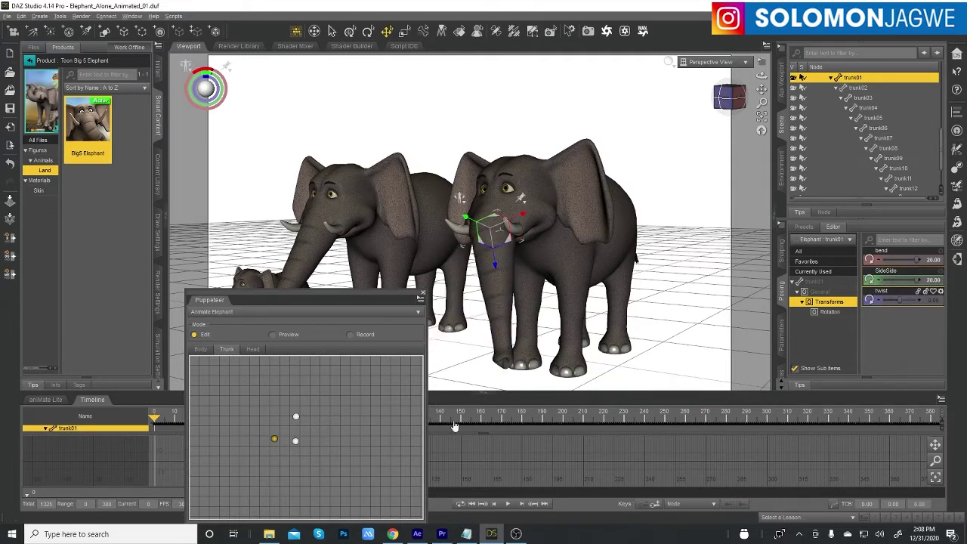
pyautogui.click(314, 440)
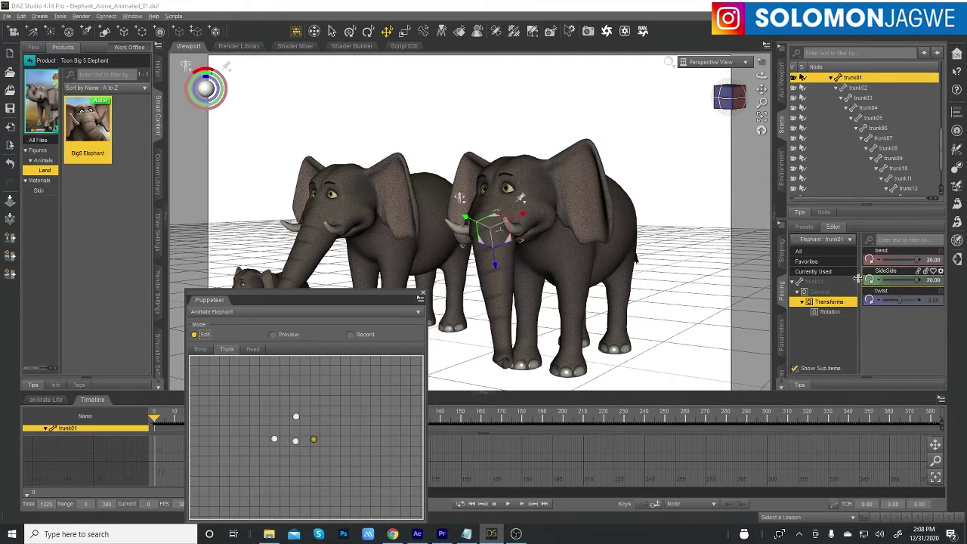
# Recall the central trunk pose, store twist variations of -15 and 15 as two points below it, and switch Puppeteer to Preview mode.
pyautogui.click(296, 441)
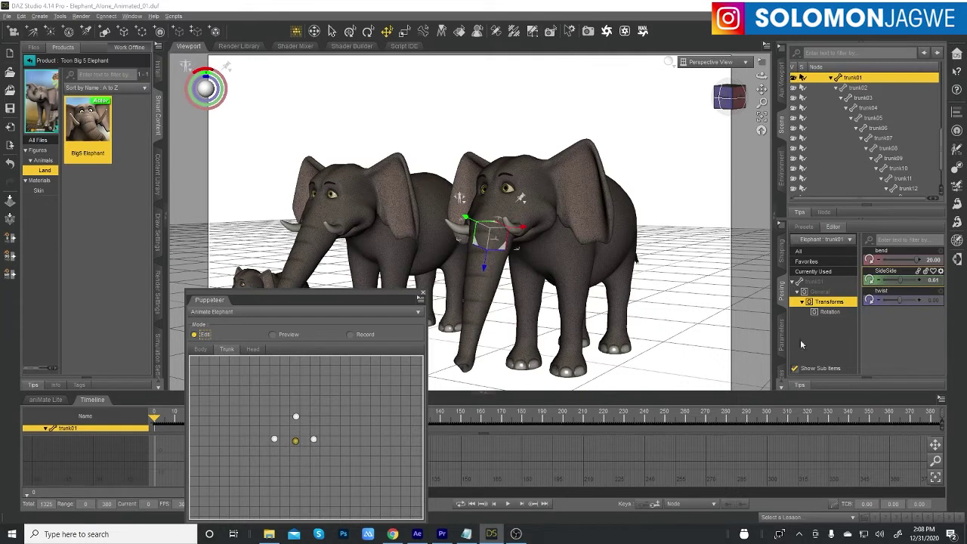
pyautogui.moveTo(900, 301); pyautogui.dragTo(879, 305)
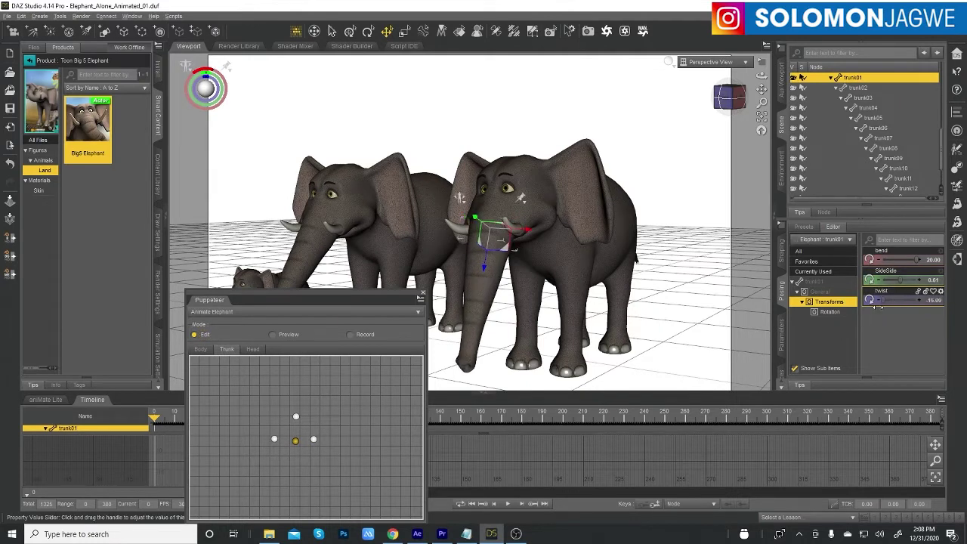
pyautogui.click(283, 474)
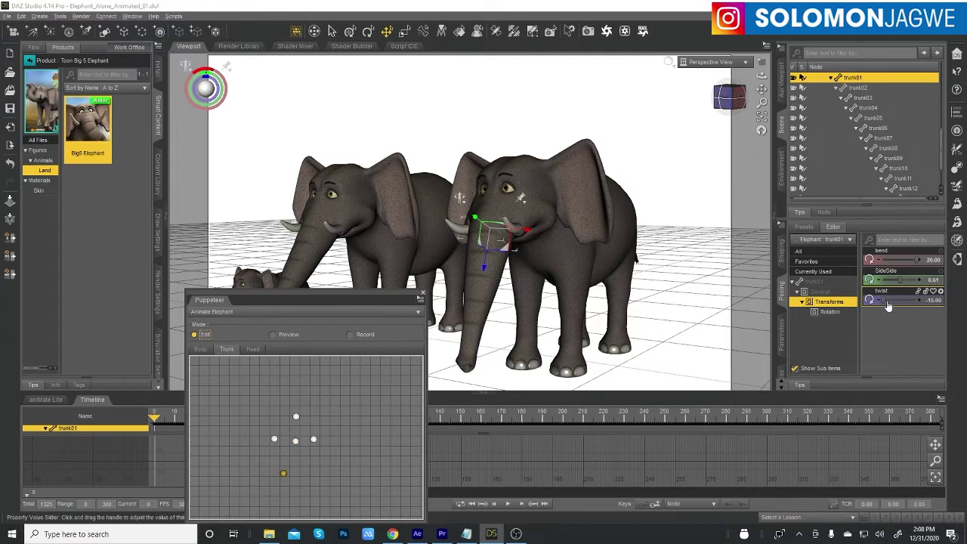
pyautogui.moveTo(888, 300); pyautogui.dragTo(951, 303)
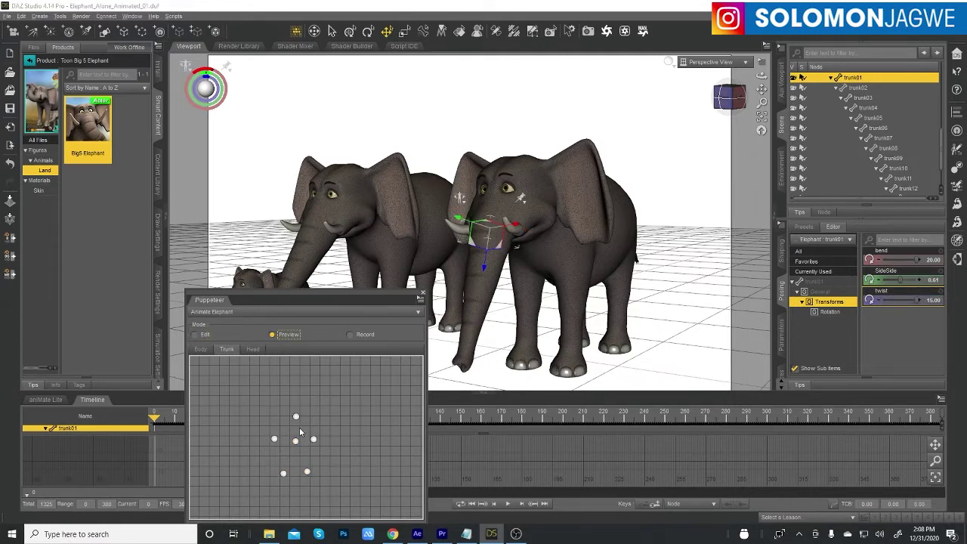
# Preview the blend between the trunk poses, switch Puppeteer to Record mode, and record a trunk motion pass from the Trunk layer.
pyautogui.moveTo(300, 432); pyautogui.dragTo(294, 453)
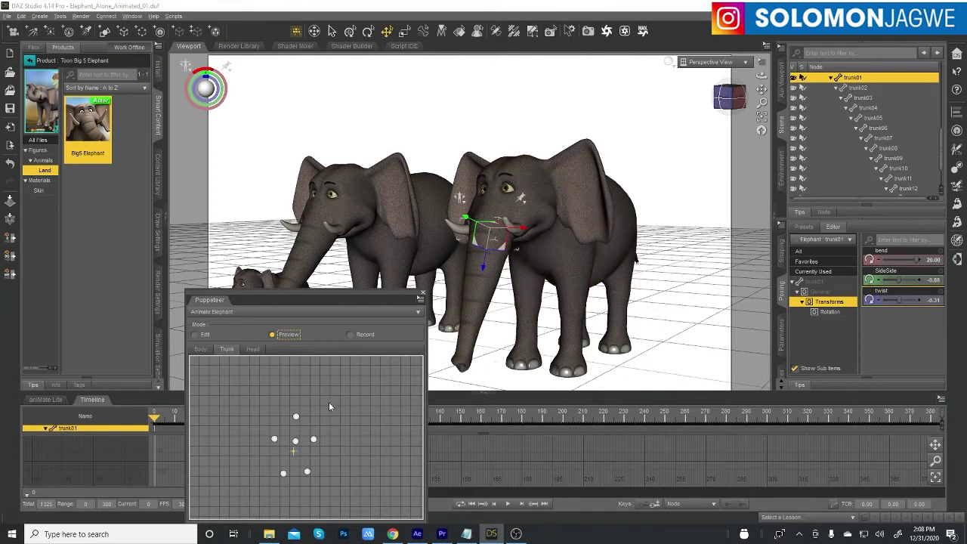
pyautogui.click(814, 282)
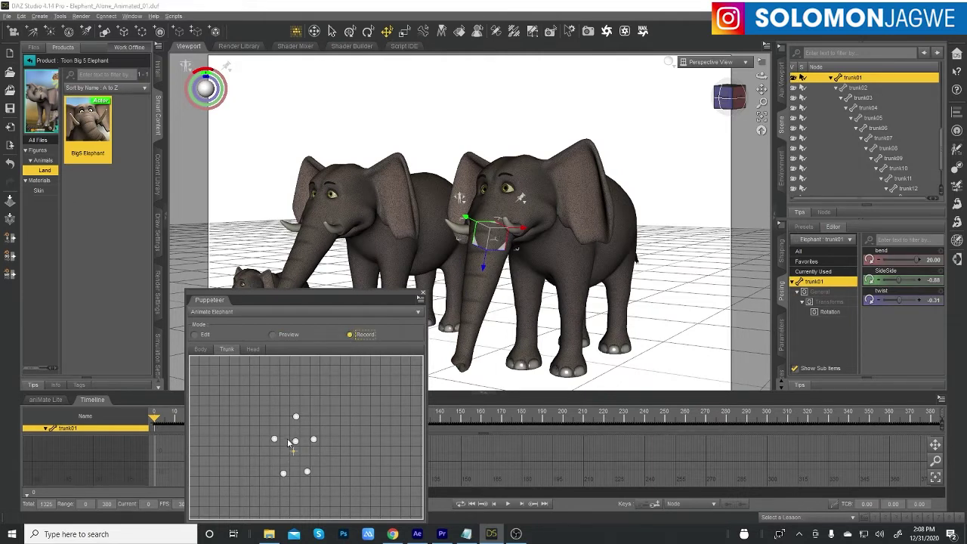
pyautogui.moveTo(288, 442)
pyautogui.mouseDown()
pyautogui.moveTo(286, 439)
pyautogui.moveTo(290, 424)
pyautogui.moveTo(303, 427)
pyautogui.moveTo(296, 443)
pyautogui.moveTo(283, 430)
pyautogui.moveTo(334, 428)
pyautogui.moveTo(344, 448)
pyautogui.moveTo(340, 464)
pyautogui.moveTo(298, 474)
pyautogui.moveTo(307, 490)
pyautogui.moveTo(305, 434)
pyautogui.moveTo(319, 443)
pyautogui.moveTo(303, 458)
pyautogui.moveTo(288, 432)
pyautogui.moveTo(277, 434)
pyautogui.moveTo(278, 450)
pyautogui.moveTo(295, 453)
pyautogui.moveTo(297, 439)
pyautogui.moveTo(285, 454)
pyautogui.moveTo(302, 465)
pyautogui.moveTo(315, 442)
pyautogui.moveTo(293, 428)
pyautogui.moveTo(278, 454)
pyautogui.moveTo(302, 457)
pyautogui.moveTo(305, 442)
pyautogui.moveTo(281, 450)
pyautogui.moveTo(298, 460)
pyautogui.mouseUp()
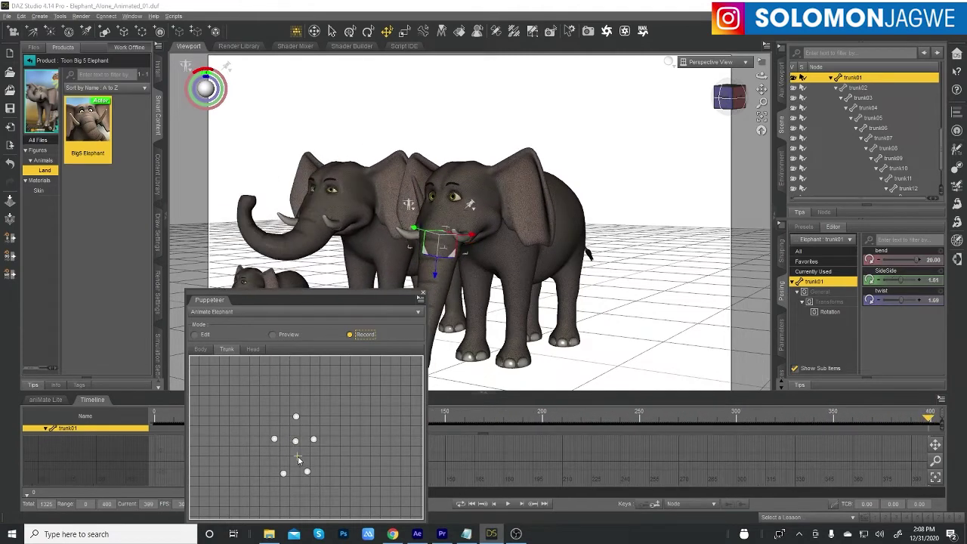
# Close the Puppeteer pane, return to the first frame, and play the recorded head and trunk animation.
pyautogui.click(422, 296)
pyautogui.click(471, 507)
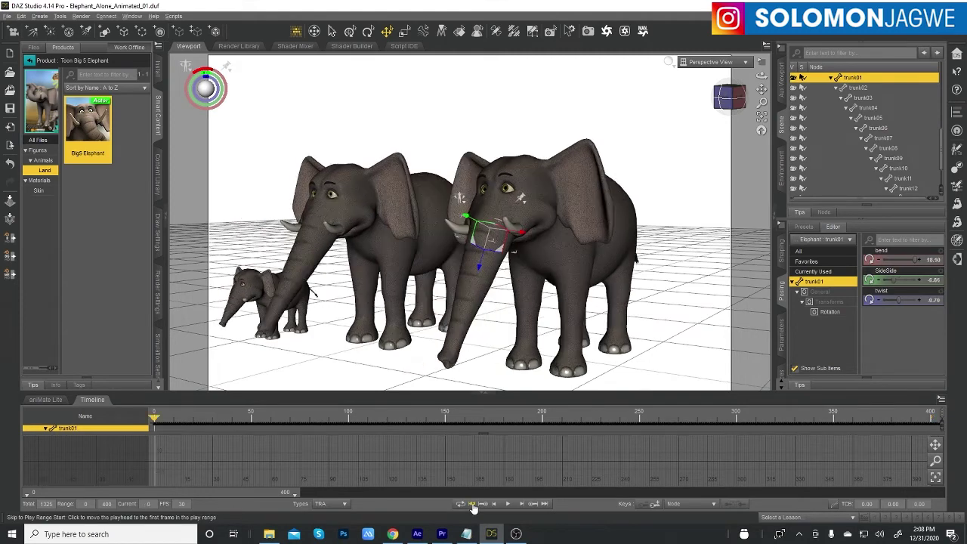
pyautogui.click(508, 508)
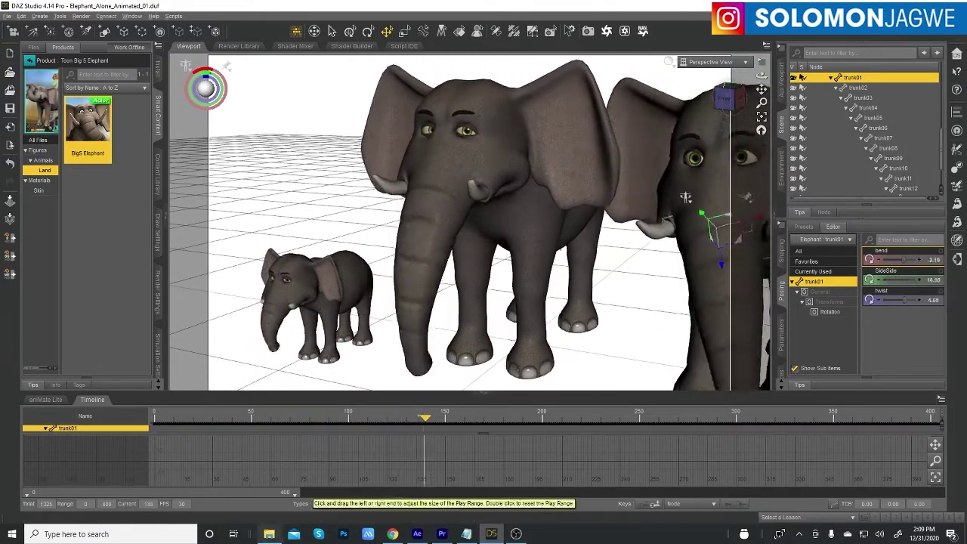
# Switch to Chrome and view the Toon Big 5 Elephant store page and the Daz 3D animals category.
pyautogui.click(393, 535)
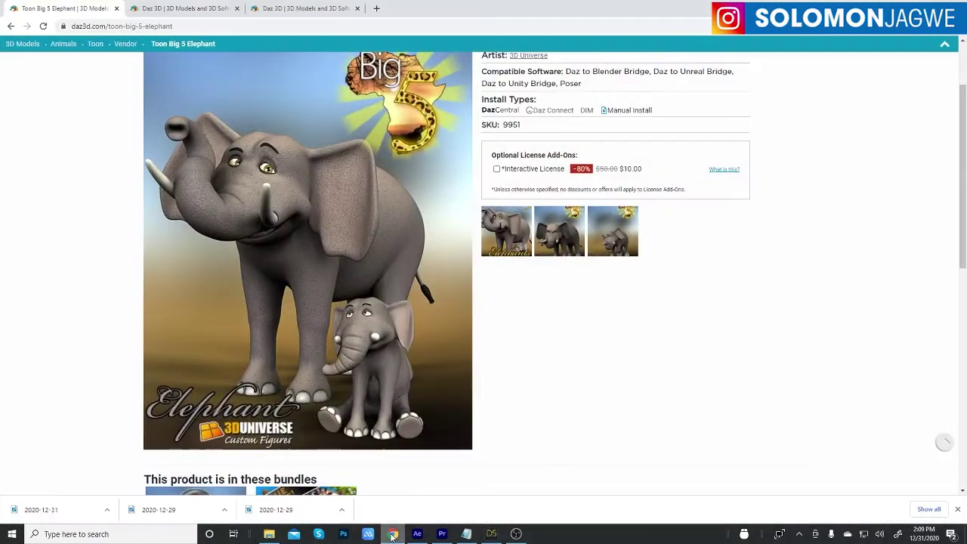
pyautogui.click(186, 8)
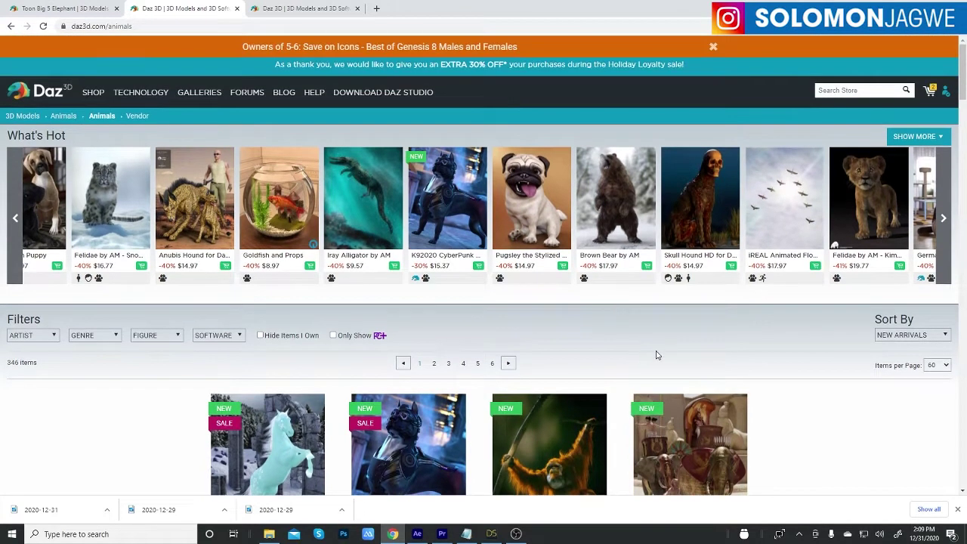
# Switch back to DAZ Studio and reframe the playing animation on the baby elephant and the adult beside it.
pyautogui.click(491, 534)
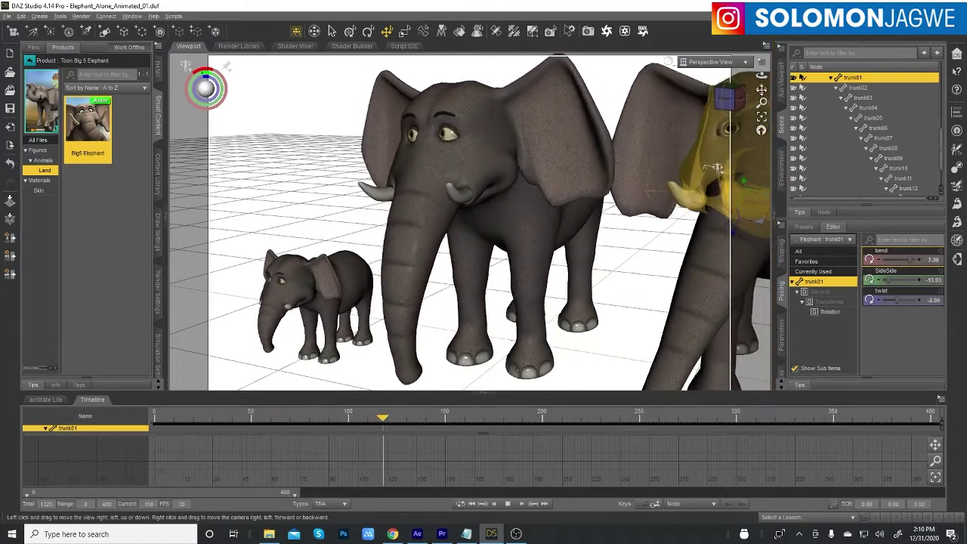
pyautogui.moveTo(762, 89); pyautogui.dragTo(756, 89)
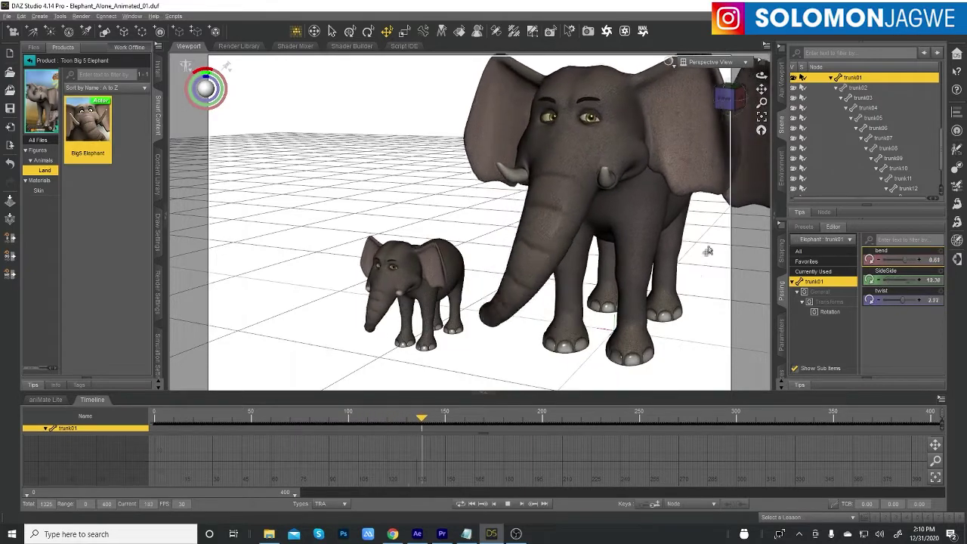
pyautogui.moveTo(762, 76)
pyautogui.mouseDown()
pyautogui.moveTo(773, 76)
pyautogui.moveTo(753, 76)
pyautogui.mouseUp()
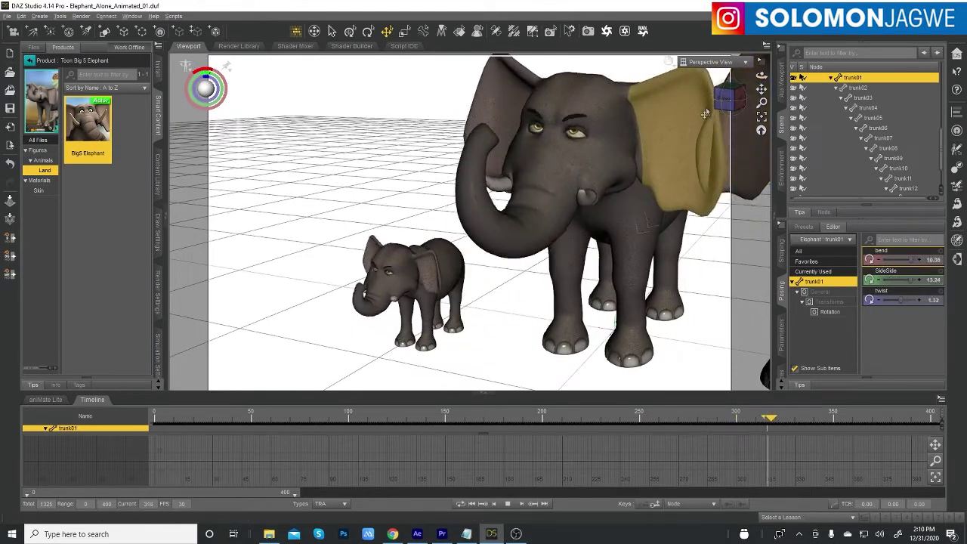